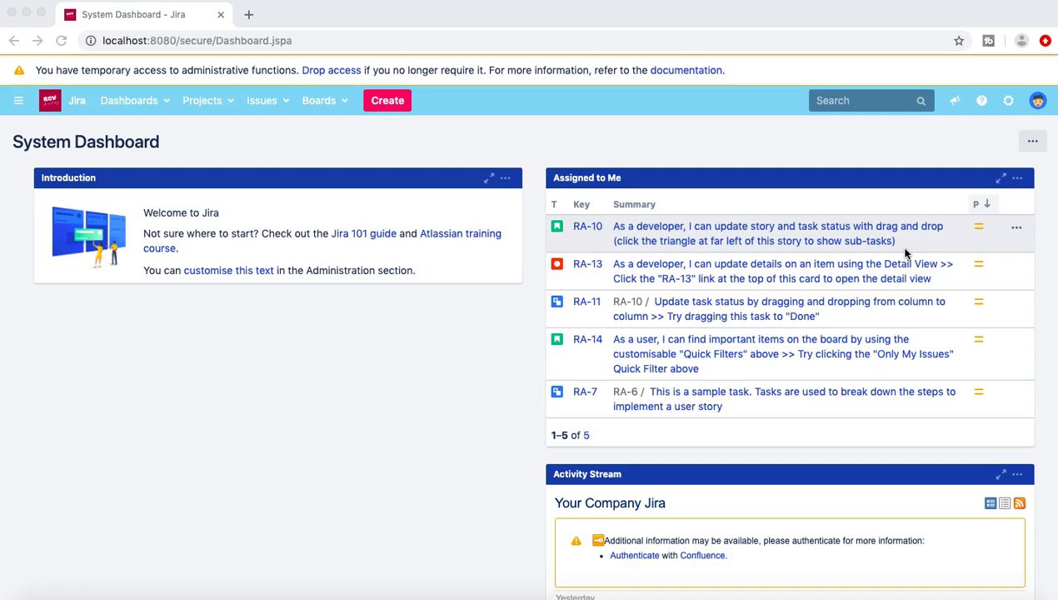
Step: Open the System section of the Jira administration settings
{"action": "left_click", "coordinate": [626, 102]}
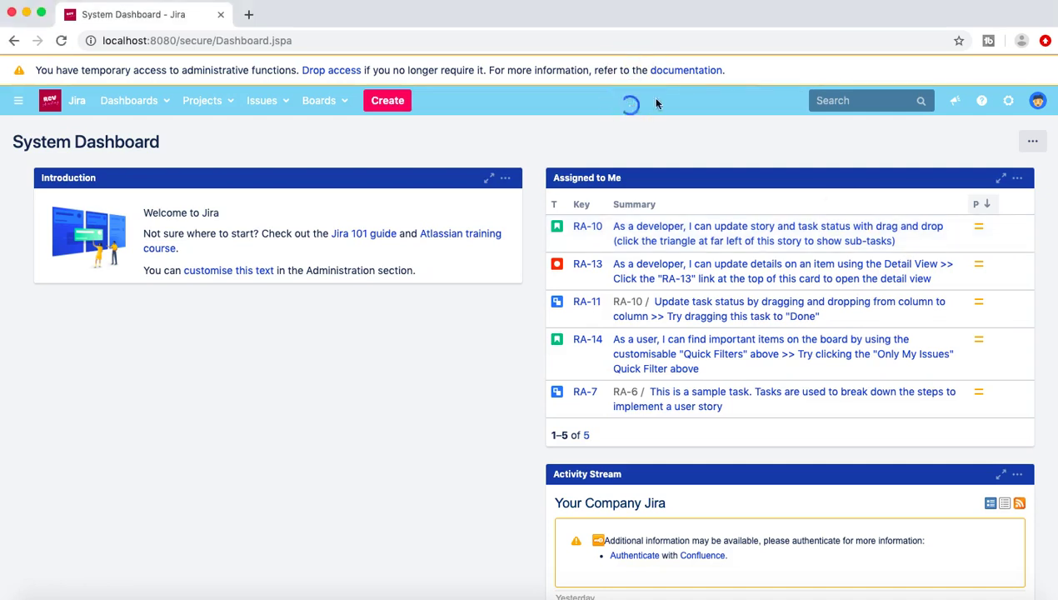
{"action": "left_click", "coordinate": [1010, 104]}
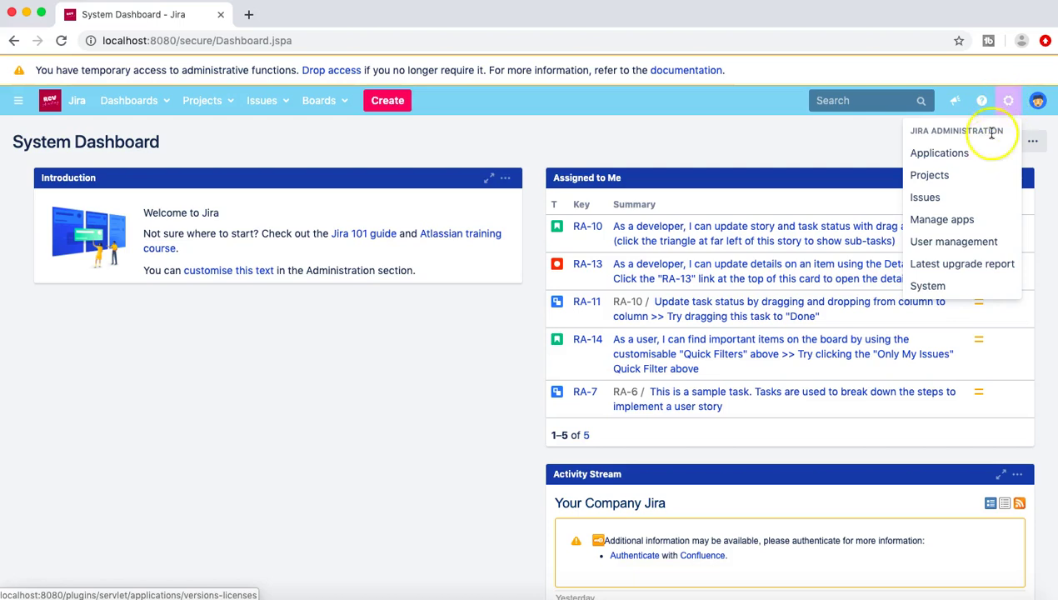
{"action": "left_click", "coordinate": [935, 287]}
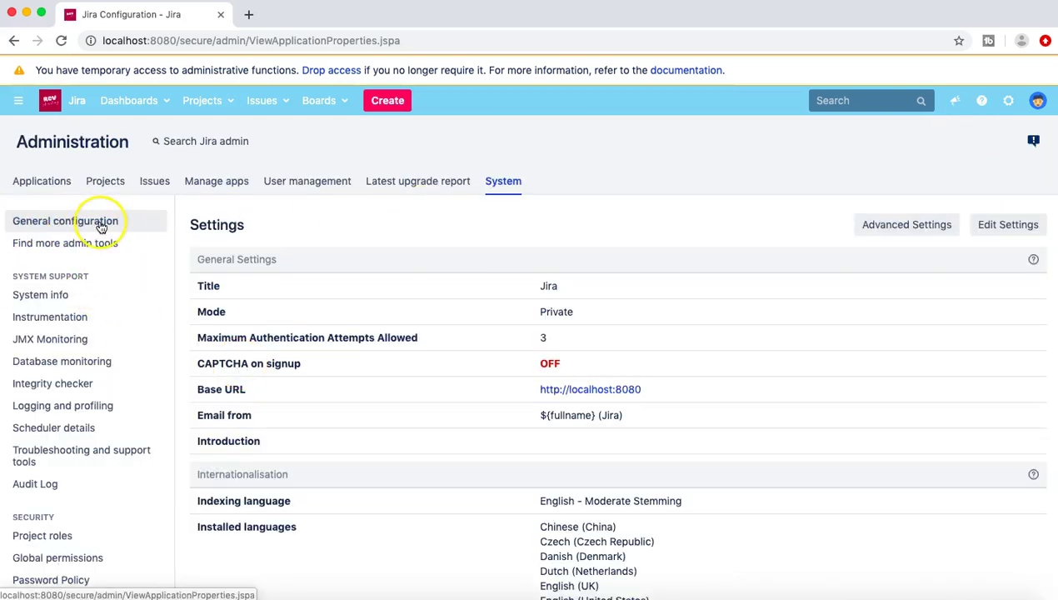
Step: Bring up the administration quick search and go to General configuration from it
{"action": "left_click", "coordinate": [541, 105]}
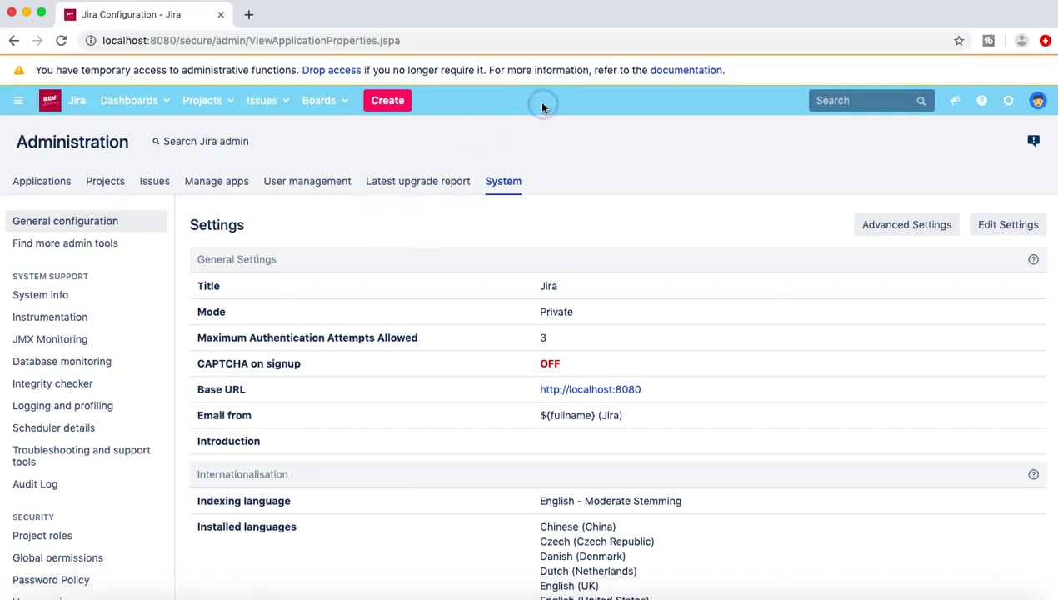
{"action": "key", "text": "period"}
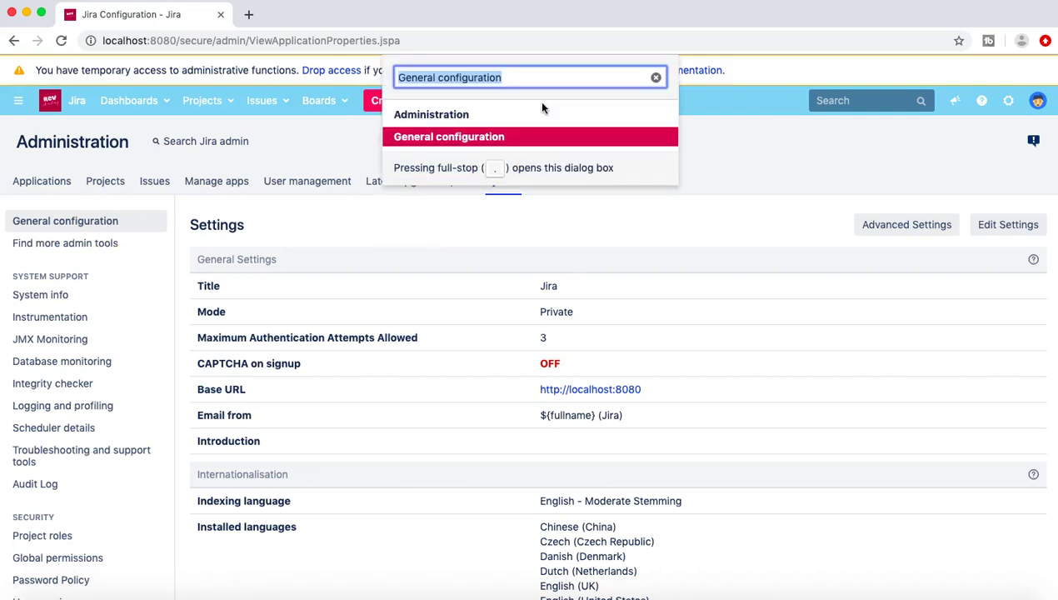
{"action": "left_click", "coordinate": [520, 140]}
{"action": "left_click", "coordinate": [710, 177]}
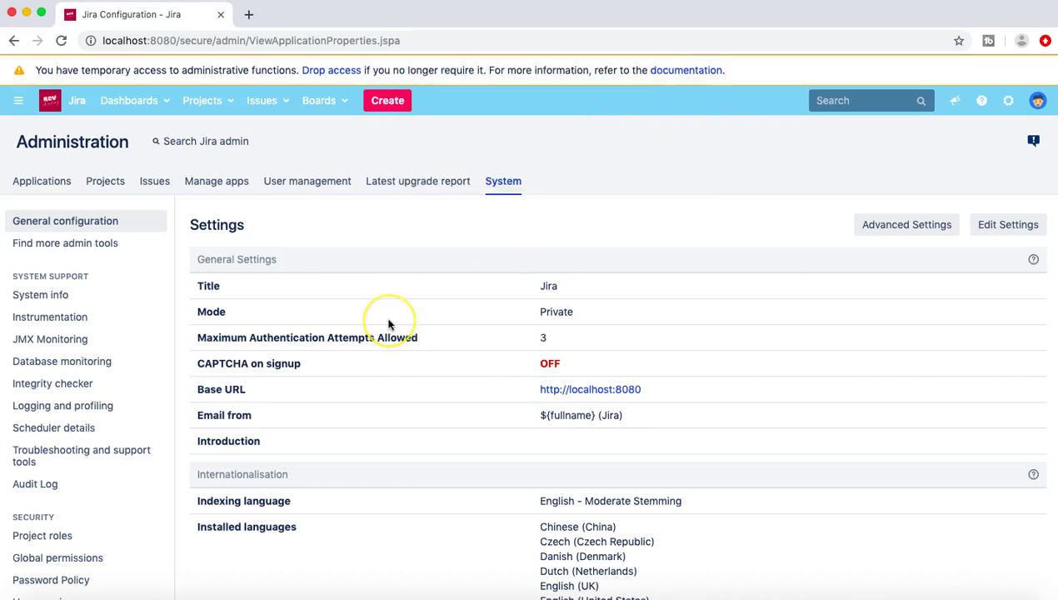
Step: Review the general configuration settings and open them for editing
{"action": "scroll", "coordinate": [388, 325], "scroll_direction": "down", "scroll_amount": 1}
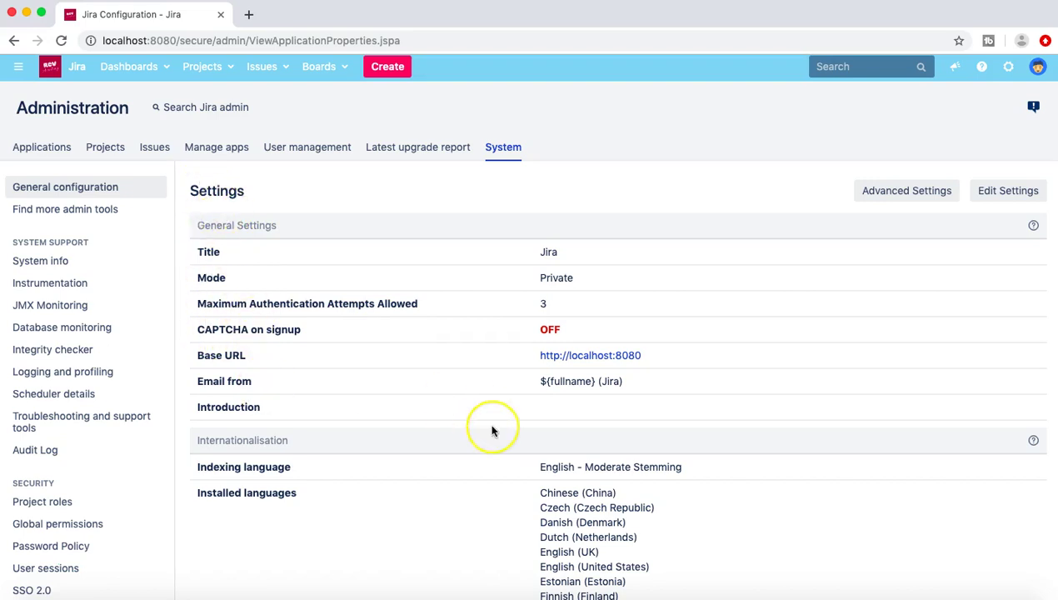
{"action": "scroll", "coordinate": [492, 426], "scroll_direction": "down", "scroll_amount": 2}
{"action": "scroll", "coordinate": [492, 431], "scroll_direction": "up", "scroll_amount": 3}
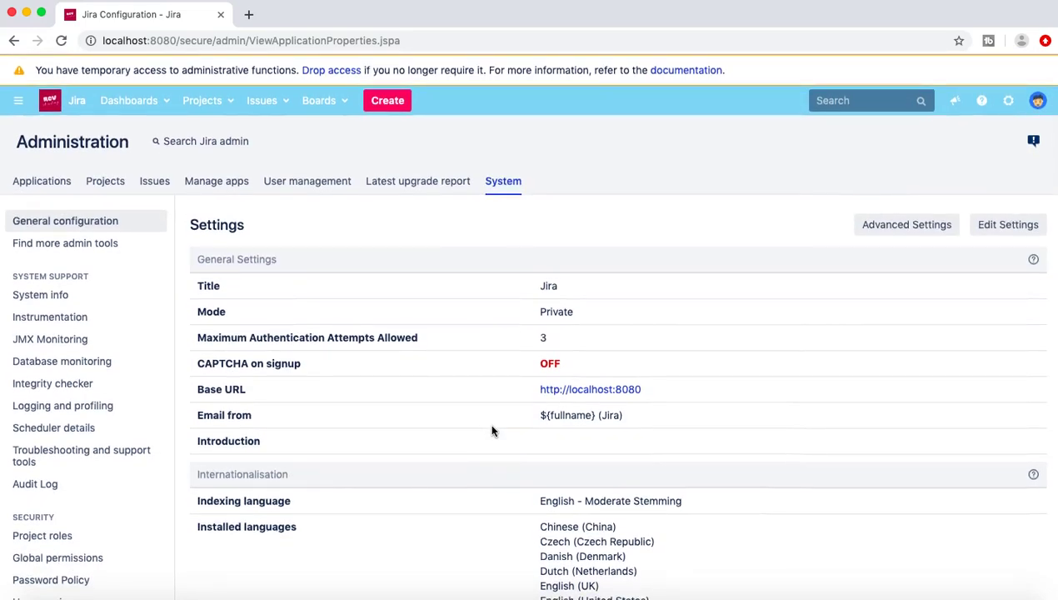
{"action": "scroll", "coordinate": [492, 431], "scroll_direction": "down", "scroll_amount": 1}
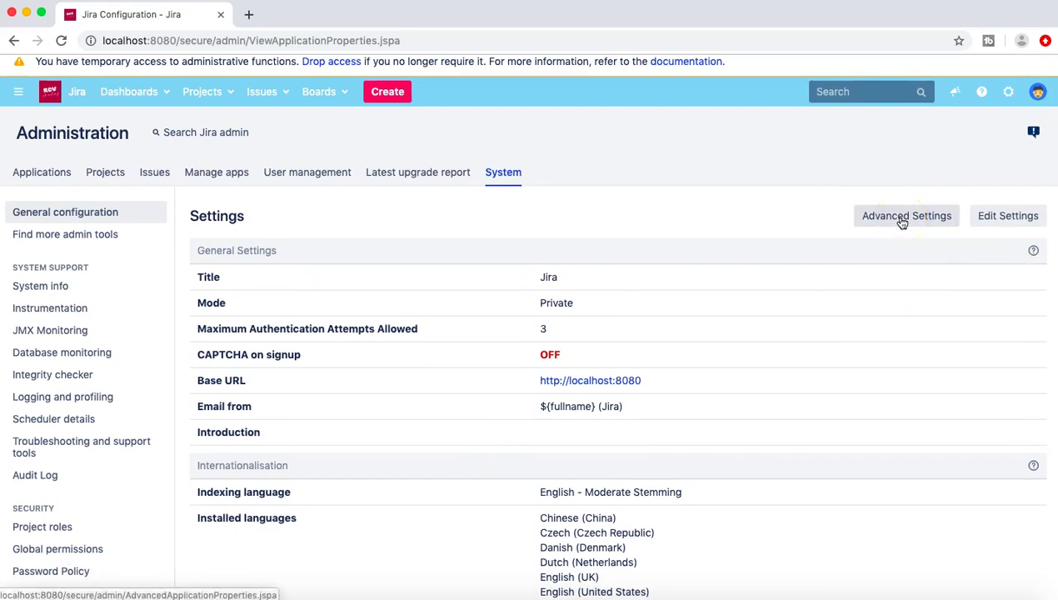
{"action": "left_click", "coordinate": [1015, 220]}
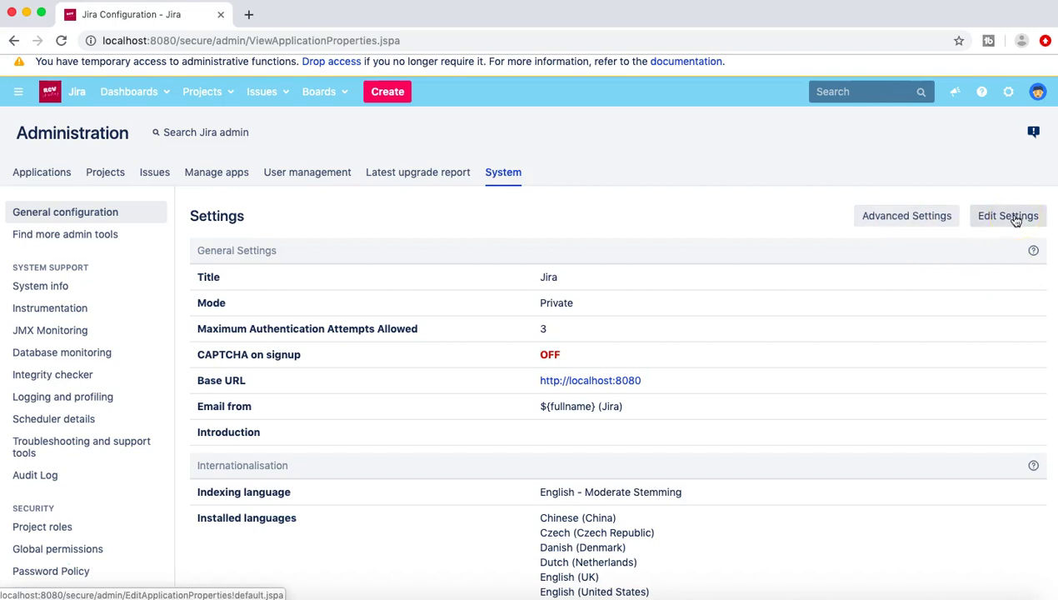
{"action": "left_click_drag", "start_coordinate": [566, 285], "coordinate": [520, 278]}
{"action": "left_click", "coordinate": [1013, 215]}
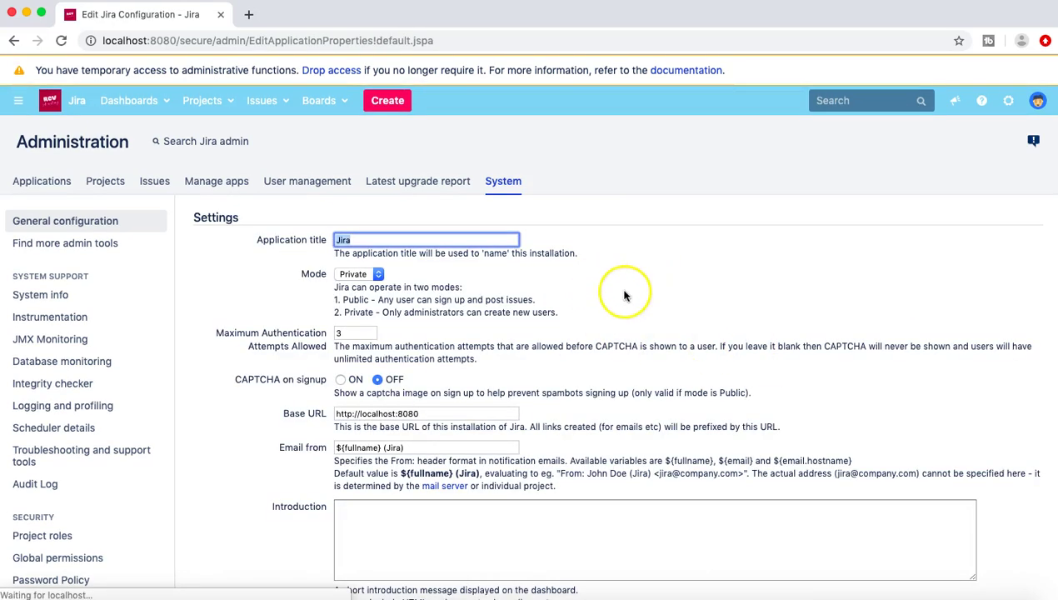
{"action": "left_click", "coordinate": [711, 281]}
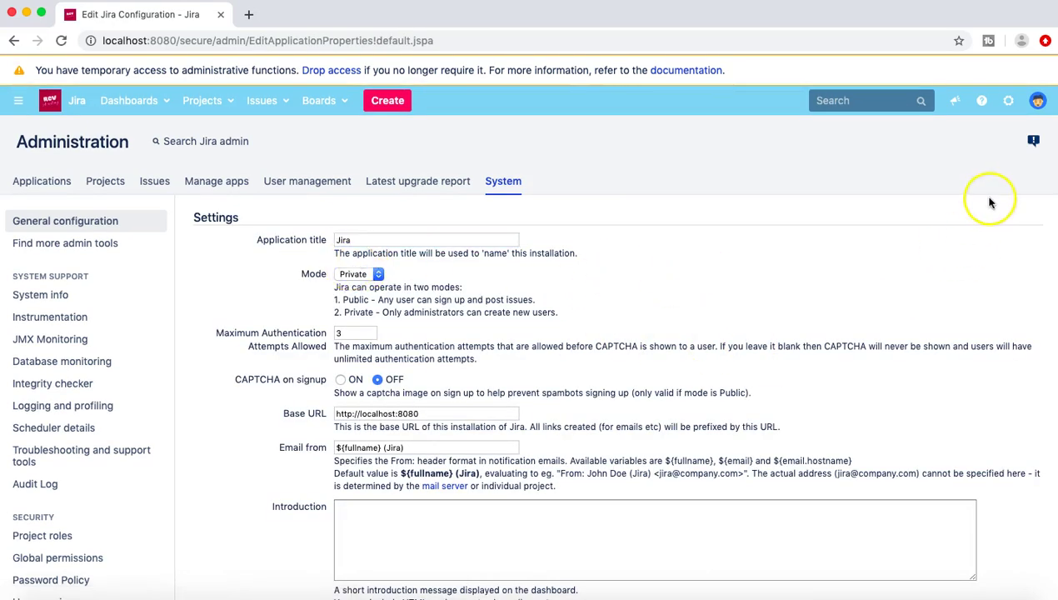
Step: Replace the application title with RCV Academy
{"action": "left_click", "coordinate": [333, 240]}
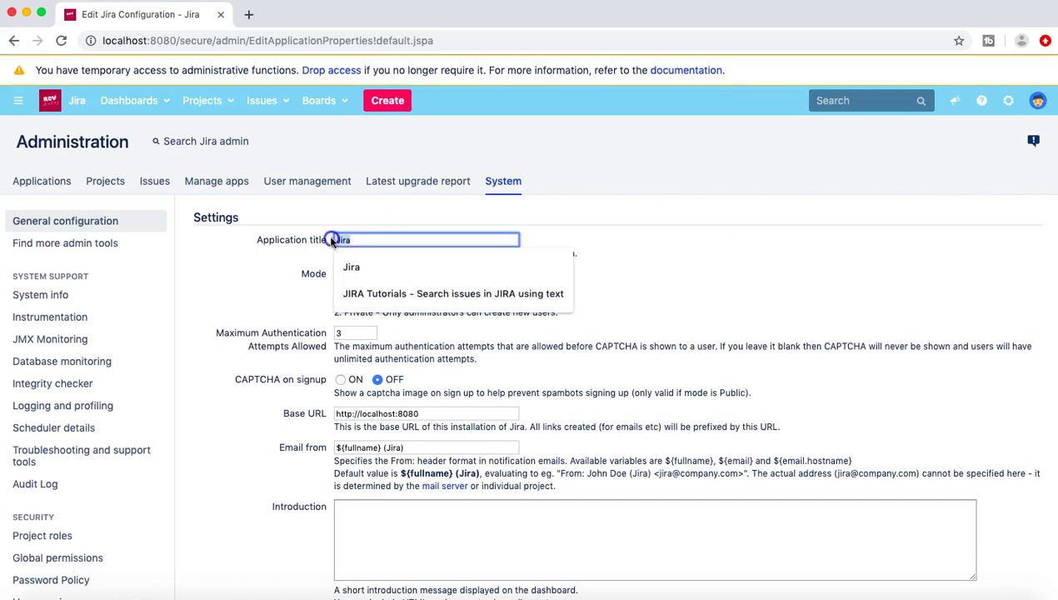
{"action": "key", "text": "BackSpace"}
{"action": "type", "text": "RCV Academy"}
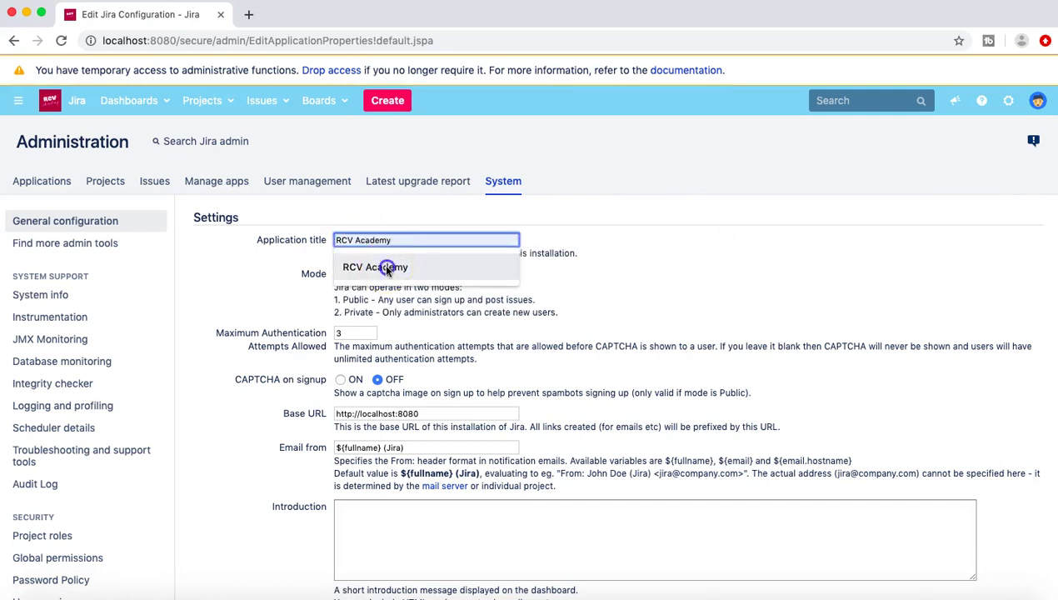
{"action": "left_click", "coordinate": [371, 267]}
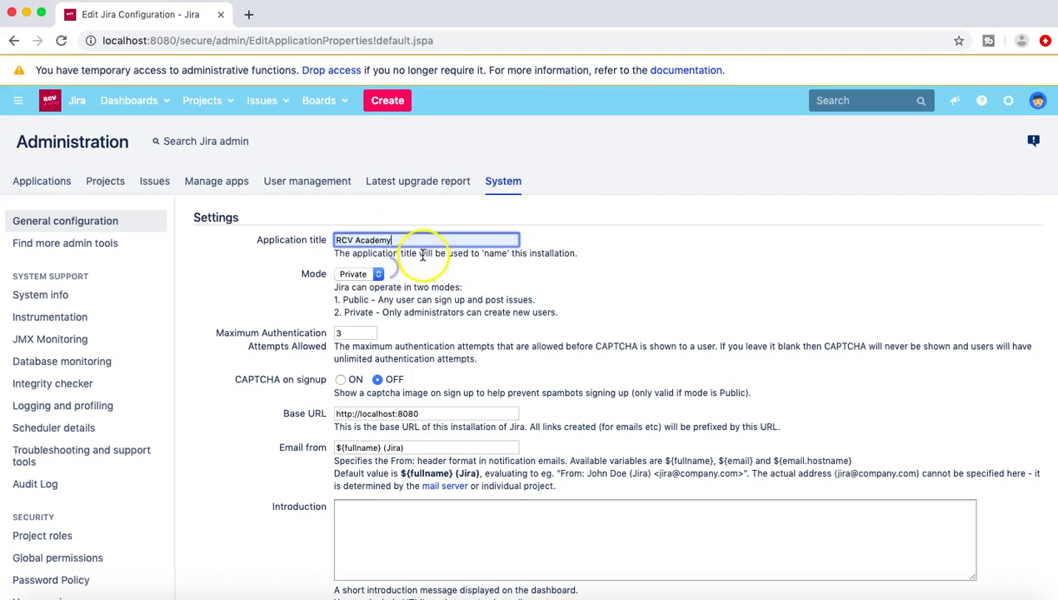
{"action": "left_click", "coordinate": [684, 257]}
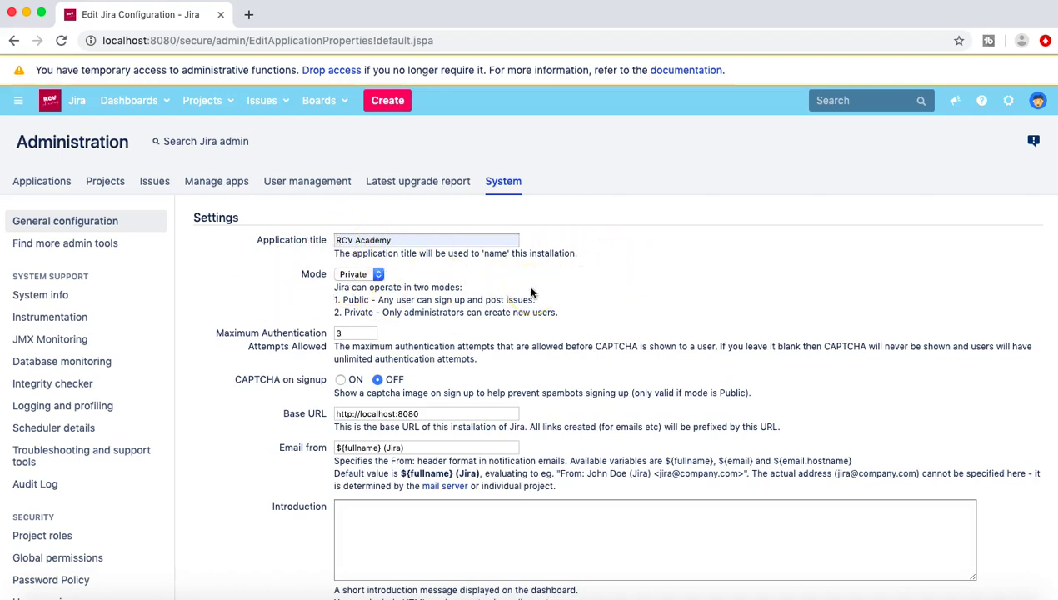
Step: Check which options the Mode setting offers, without changing the selection
{"action": "left_click", "coordinate": [378, 275]}
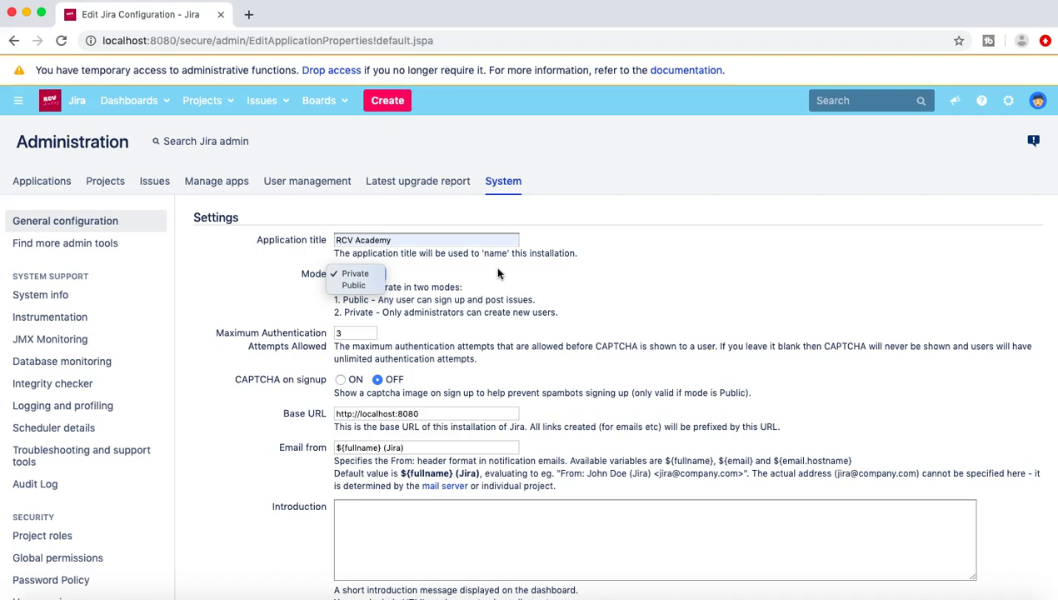
{"action": "left_click", "coordinate": [686, 288]}
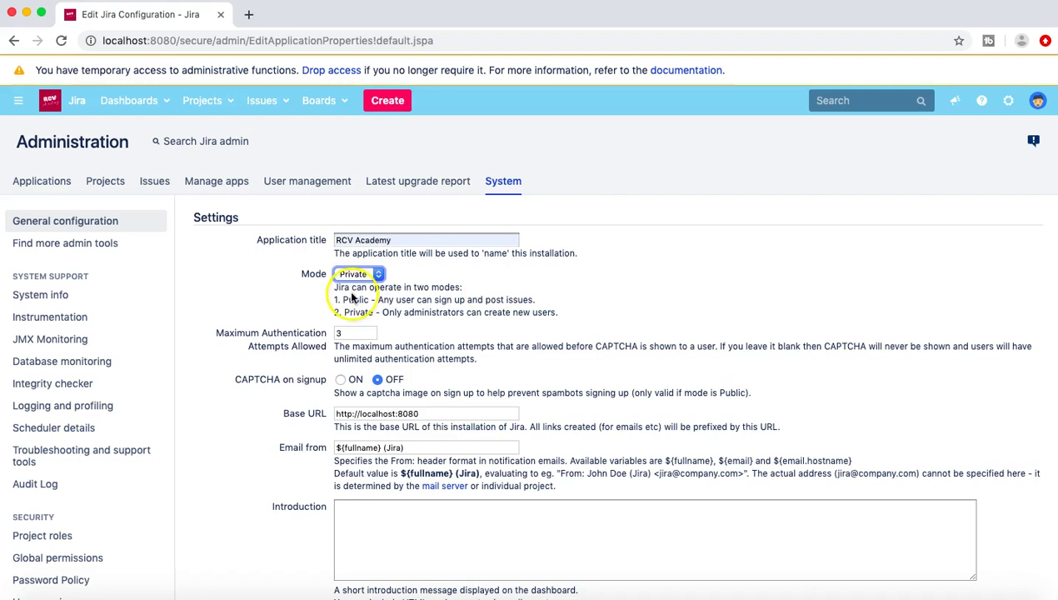
{"action": "left_click", "coordinate": [380, 274]}
{"action": "left_click", "coordinate": [381, 274]}
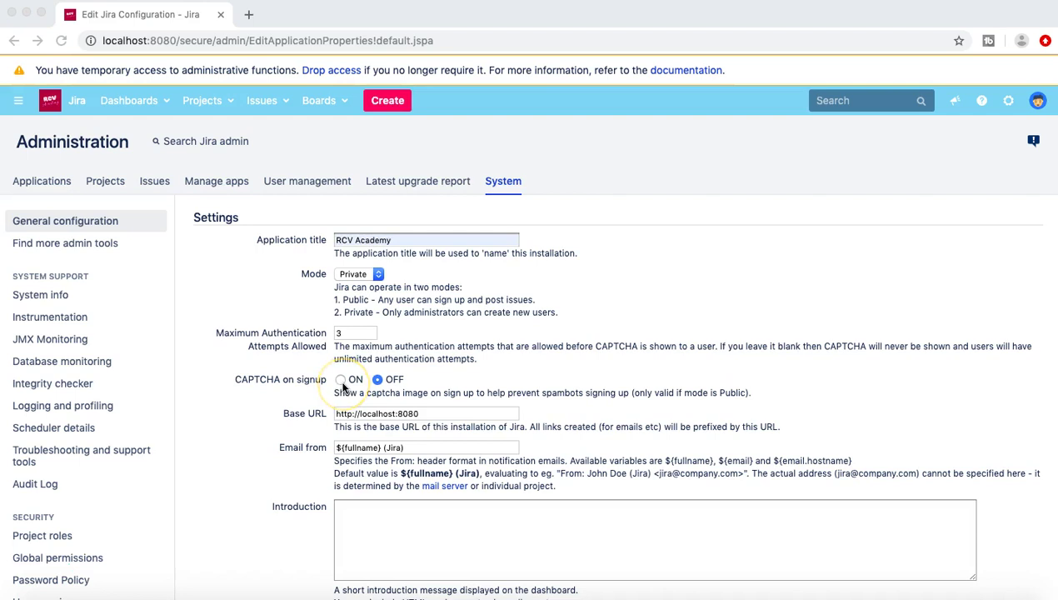
Step: Switch CAPTCHA on signup to ON and back to OFF
{"action": "left_click", "coordinate": [341, 385]}
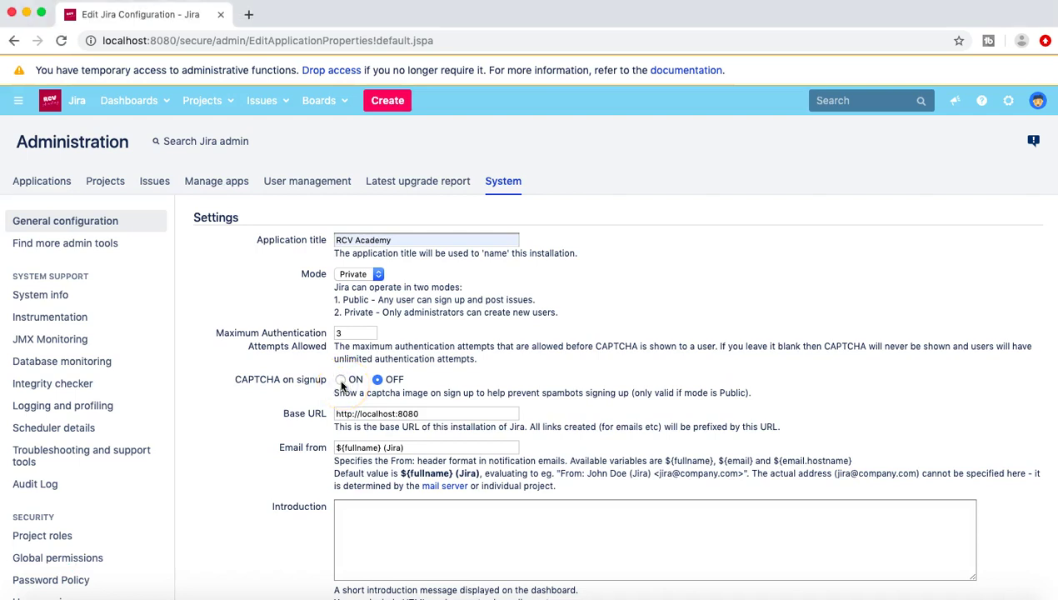
{"action": "left_click", "coordinate": [341, 383]}
{"action": "left_click", "coordinate": [379, 382]}
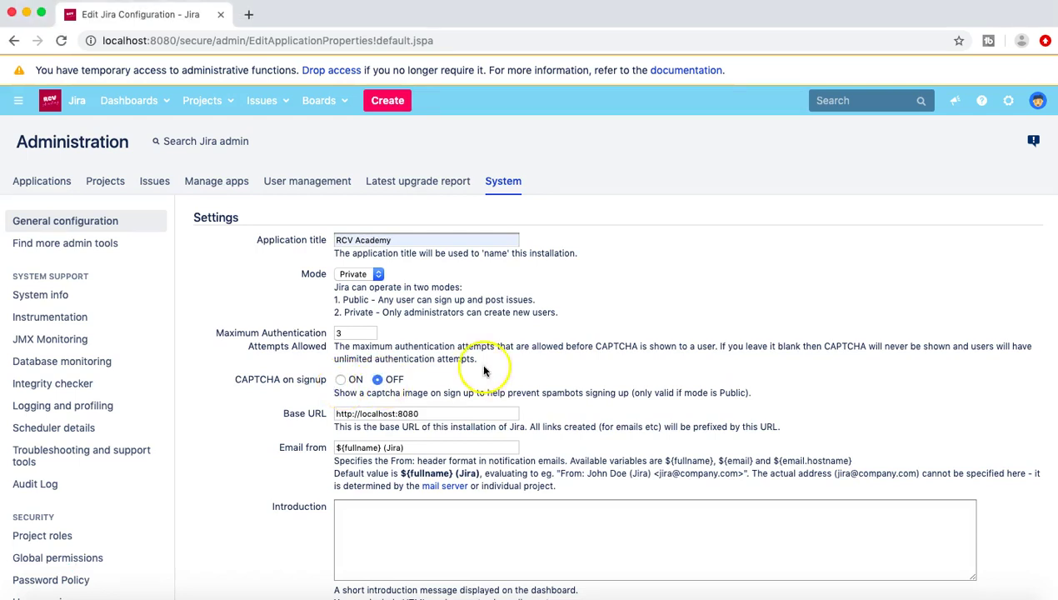
Step: Read through the Base URL, Email from and Introduction settings and the Internationalisation section of the configuration form
{"action": "scroll", "coordinate": [484, 371], "scroll_direction": "down", "scroll_amount": 2}
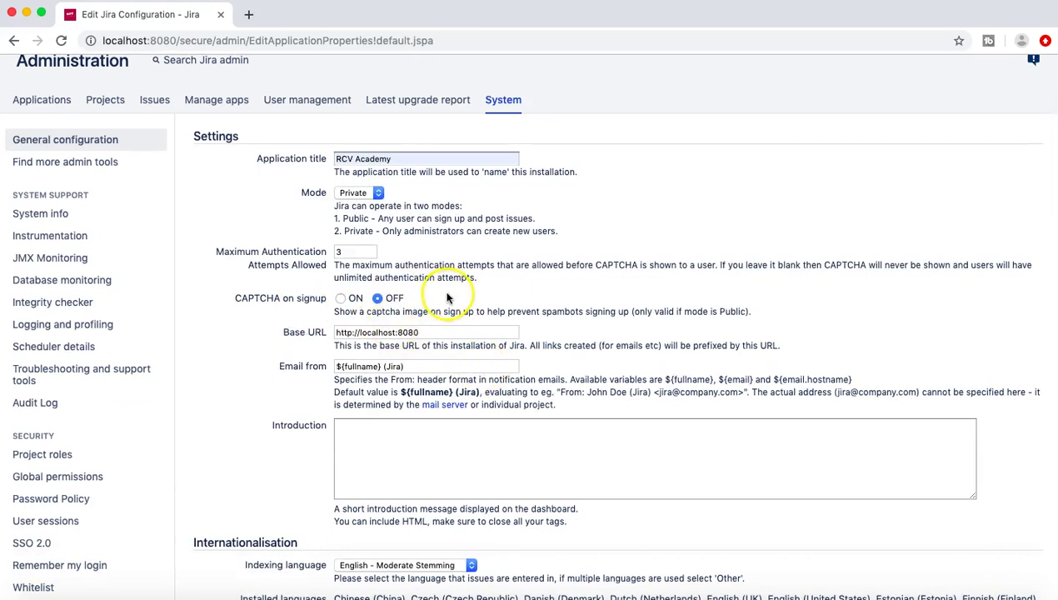
{"action": "scroll", "coordinate": [455, 304], "scroll_direction": "down", "scroll_amount": 1}
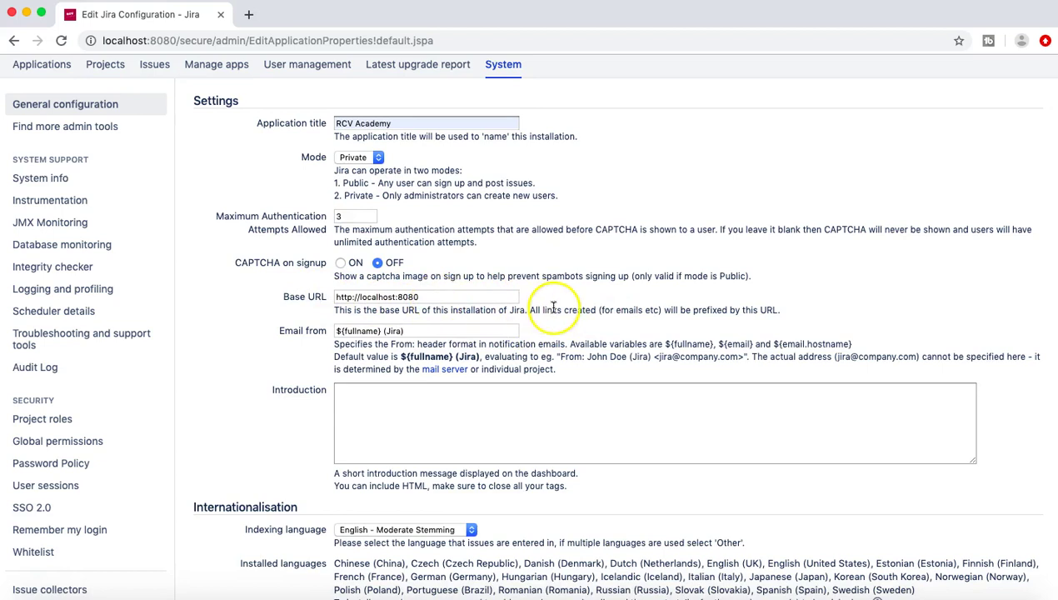
{"action": "scroll", "coordinate": [717, 308], "scroll_direction": "down", "scroll_amount": 2}
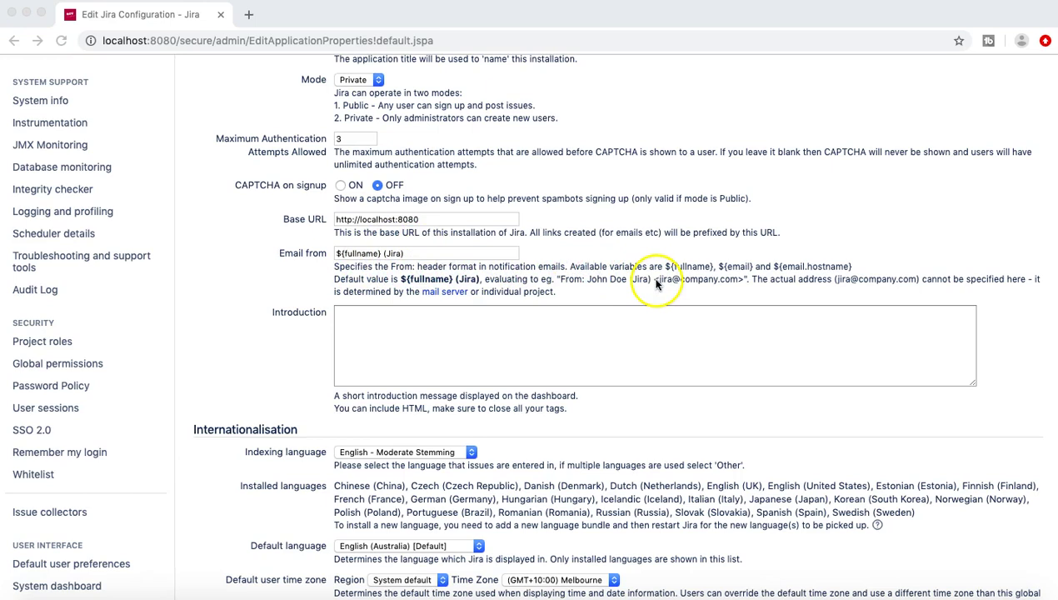
{"action": "scroll", "coordinate": [525, 329], "scroll_direction": "down", "scroll_amount": 3}
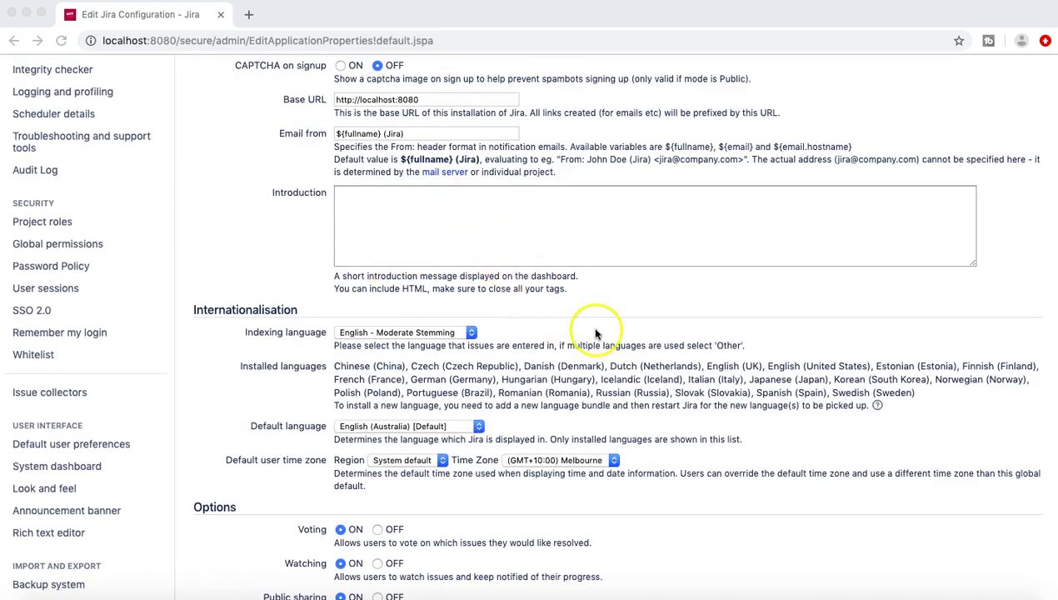
{"action": "scroll", "coordinate": [596, 332], "scroll_direction": "down", "scroll_amount": 2}
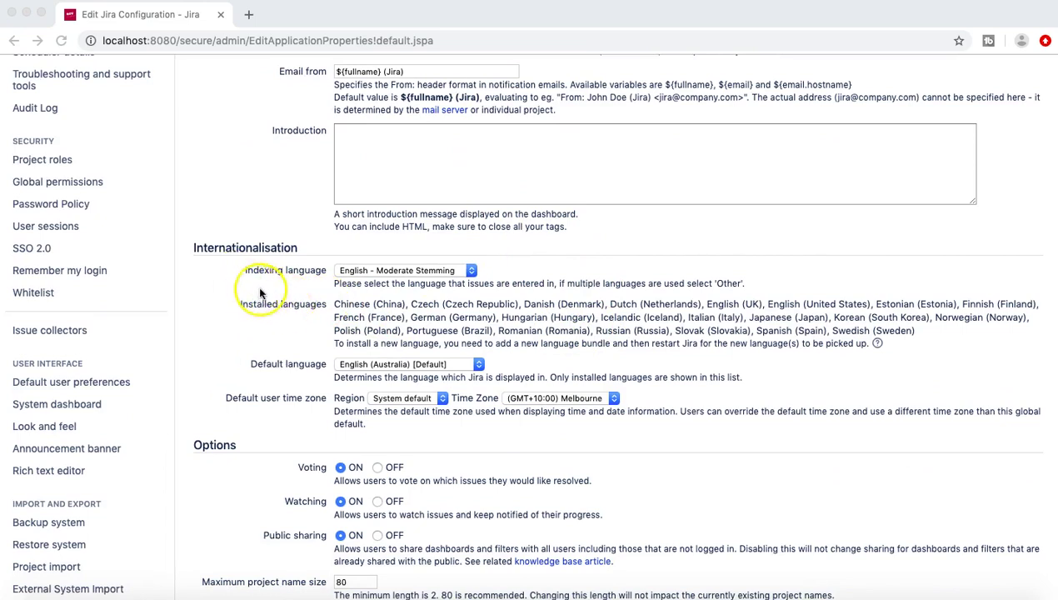
{"action": "scroll", "coordinate": [283, 302], "scroll_direction": "down", "scroll_amount": 1}
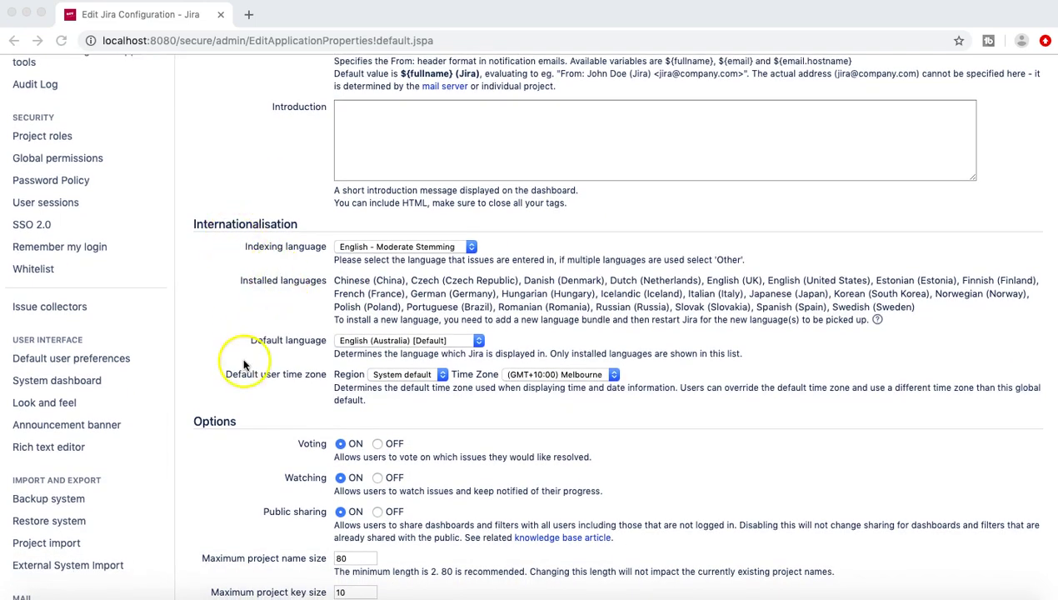
Step: Examine the Options section of the form, from Voting and Watching through to the extra options for exporting to CSV
{"action": "scroll", "coordinate": [266, 397], "scroll_direction": "down", "scroll_amount": 5}
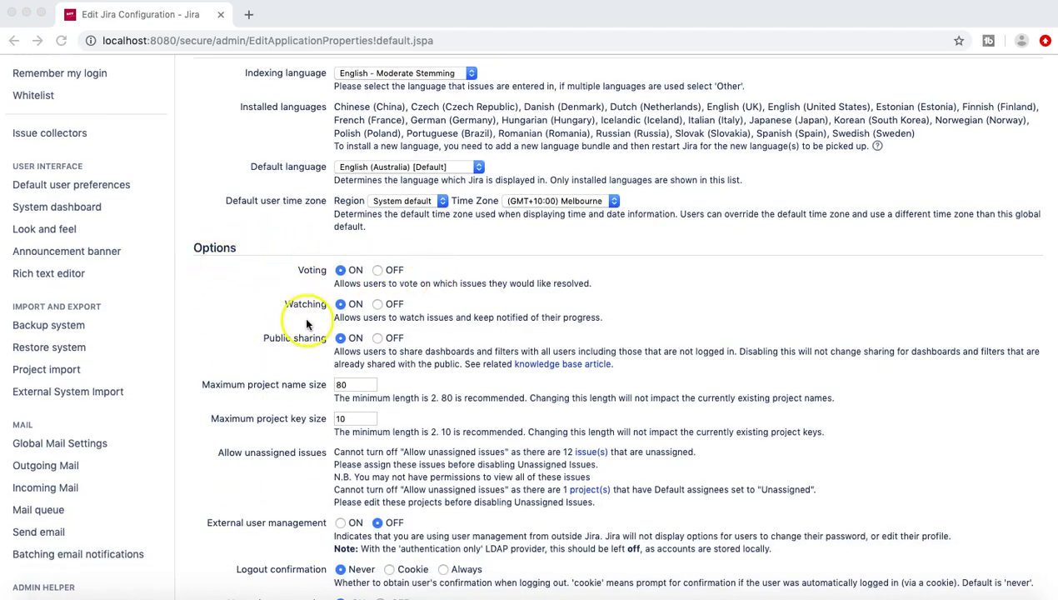
{"action": "scroll", "coordinate": [481, 344], "scroll_direction": "down", "scroll_amount": 1}
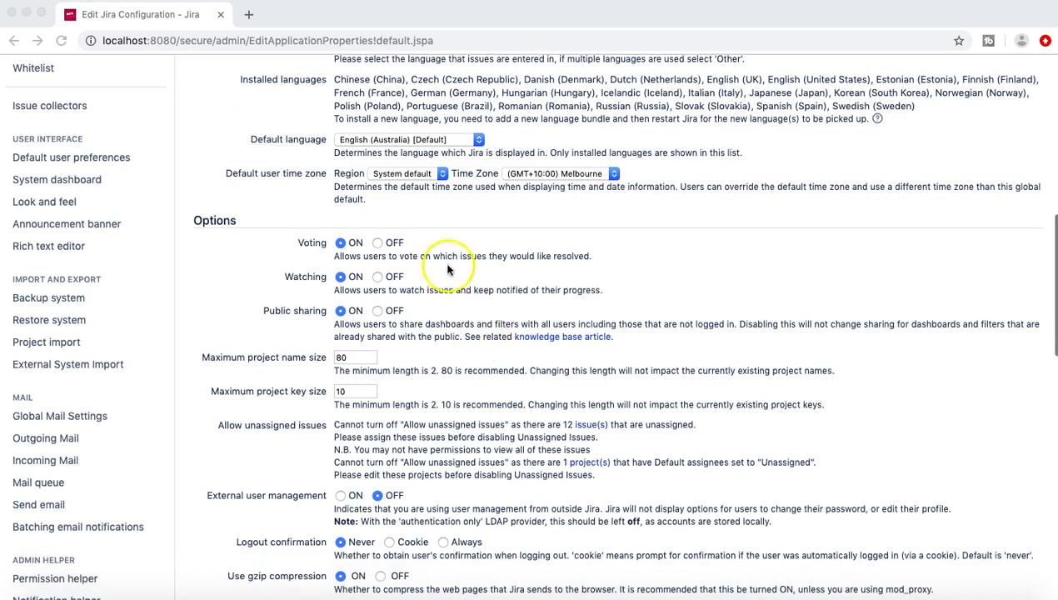
{"action": "scroll", "coordinate": [450, 360], "scroll_direction": "down", "scroll_amount": 2}
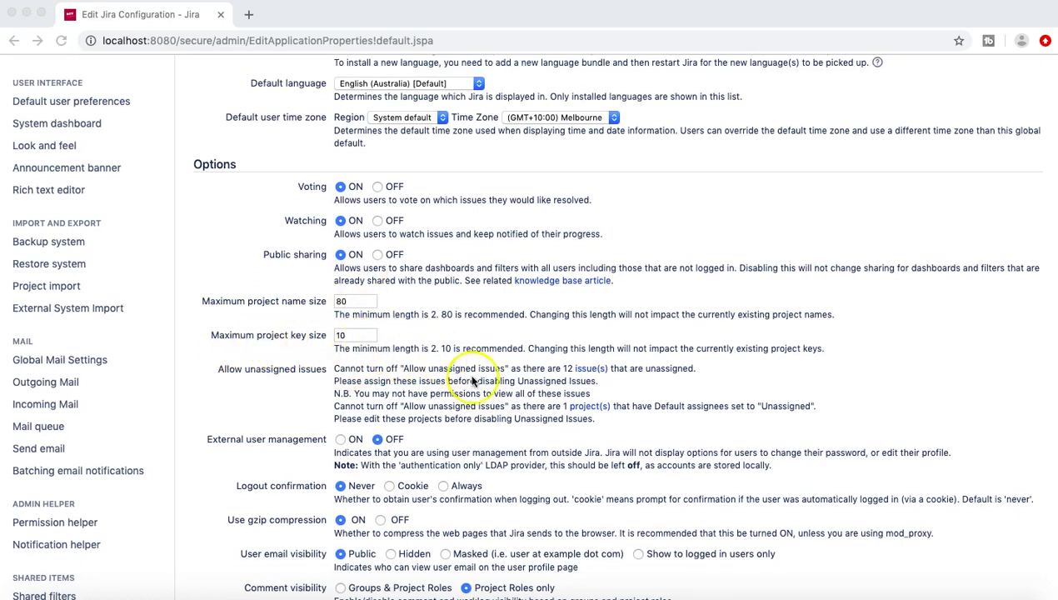
{"action": "scroll", "coordinate": [475, 384], "scroll_direction": "down", "scroll_amount": 3}
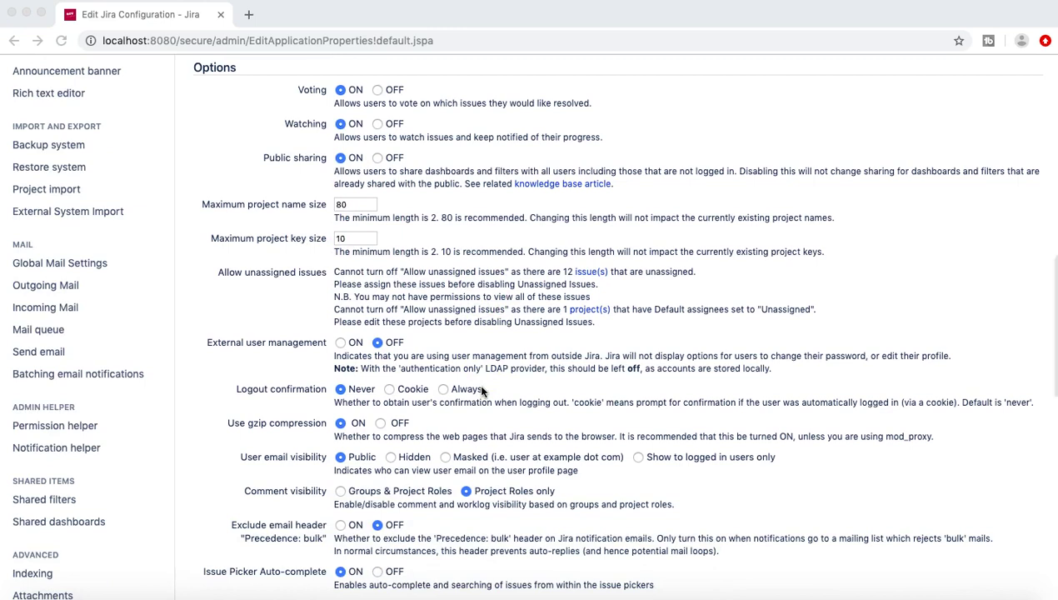
{"action": "scroll", "coordinate": [481, 392], "scroll_direction": "down", "scroll_amount": 3}
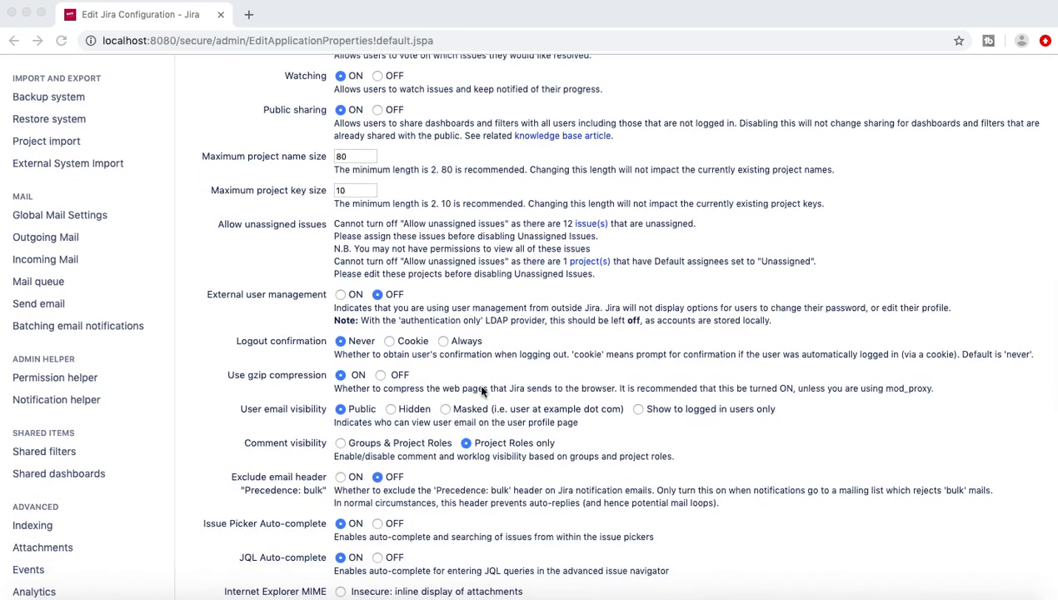
{"action": "scroll", "coordinate": [482, 392], "scroll_direction": "down", "scroll_amount": 1}
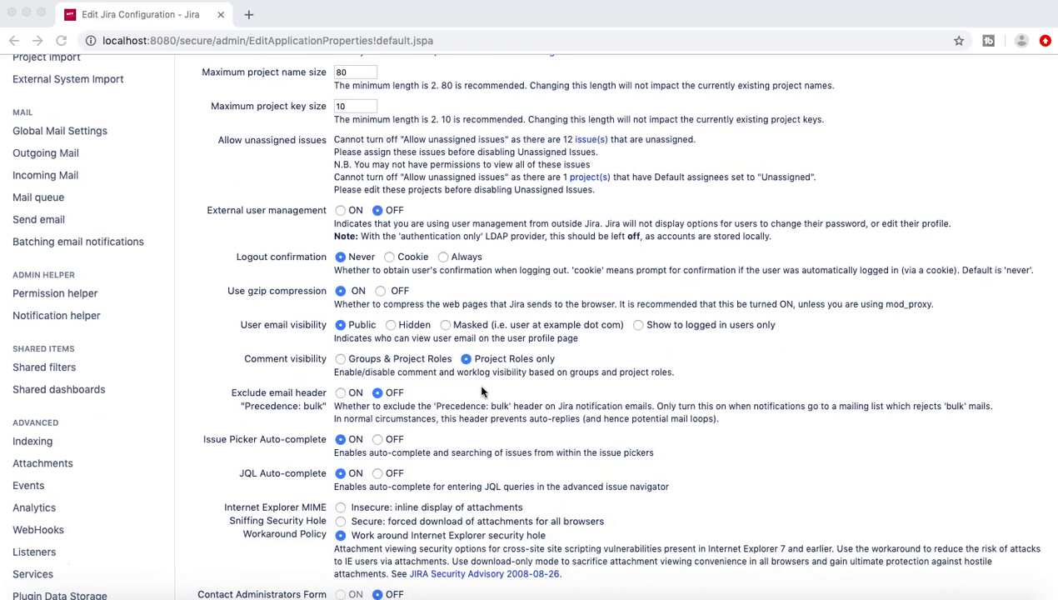
{"action": "scroll", "coordinate": [482, 391], "scroll_direction": "down", "scroll_amount": 10}
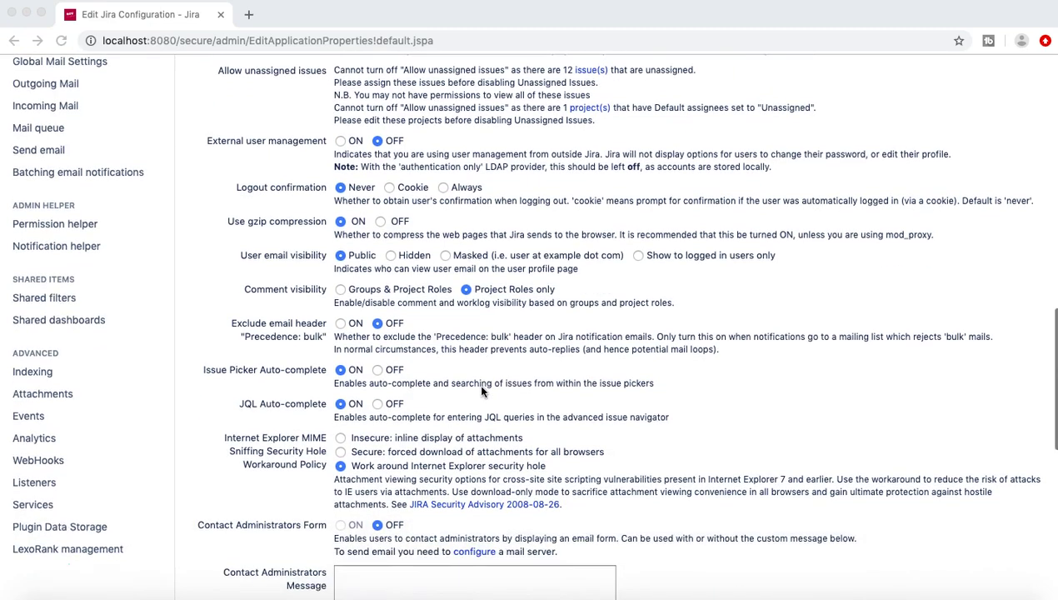
{"action": "scroll", "coordinate": [481, 391], "scroll_direction": "down", "scroll_amount": 6}
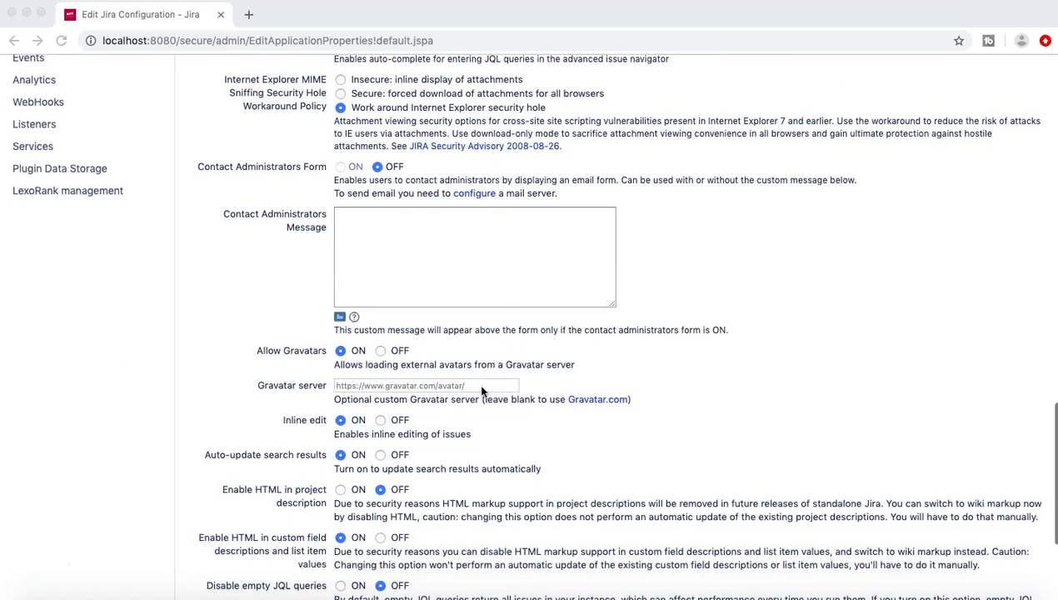
{"action": "scroll", "coordinate": [482, 390], "scroll_direction": "down", "scroll_amount": 1}
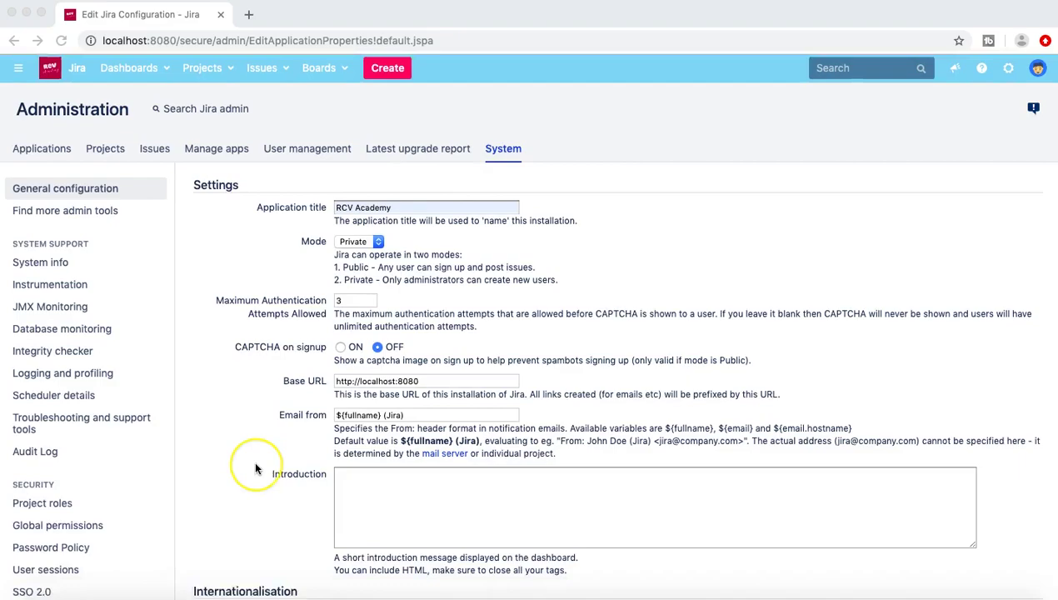
{"action": "scroll", "coordinate": [256, 468], "scroll_direction": "down", "scroll_amount": 5}
{"action": "scroll", "coordinate": [256, 468], "scroll_direction": "down", "scroll_amount": 10}
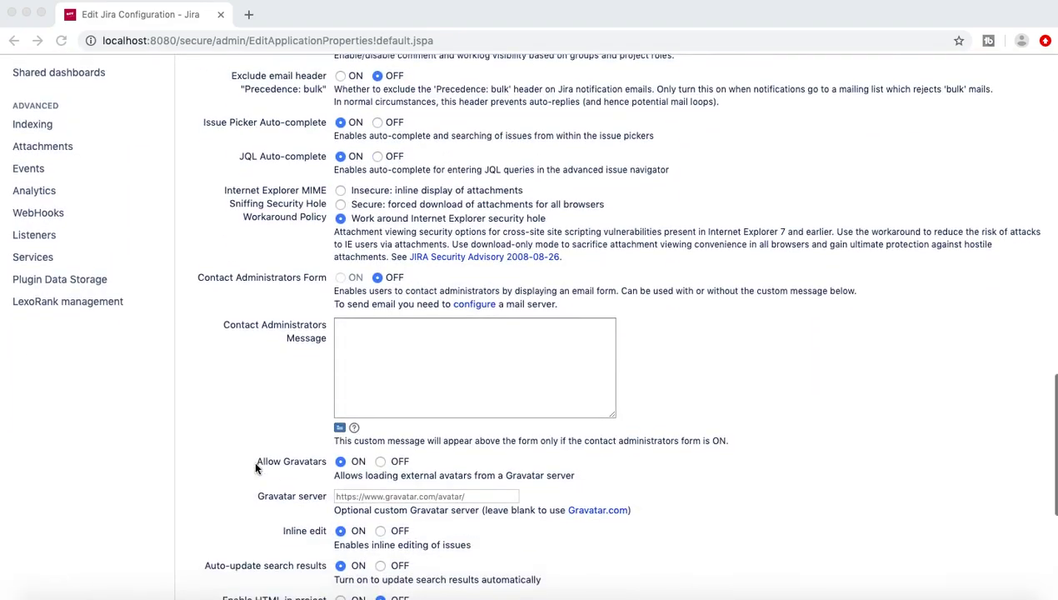
{"action": "scroll", "coordinate": [255, 469], "scroll_direction": "down", "scroll_amount": 2}
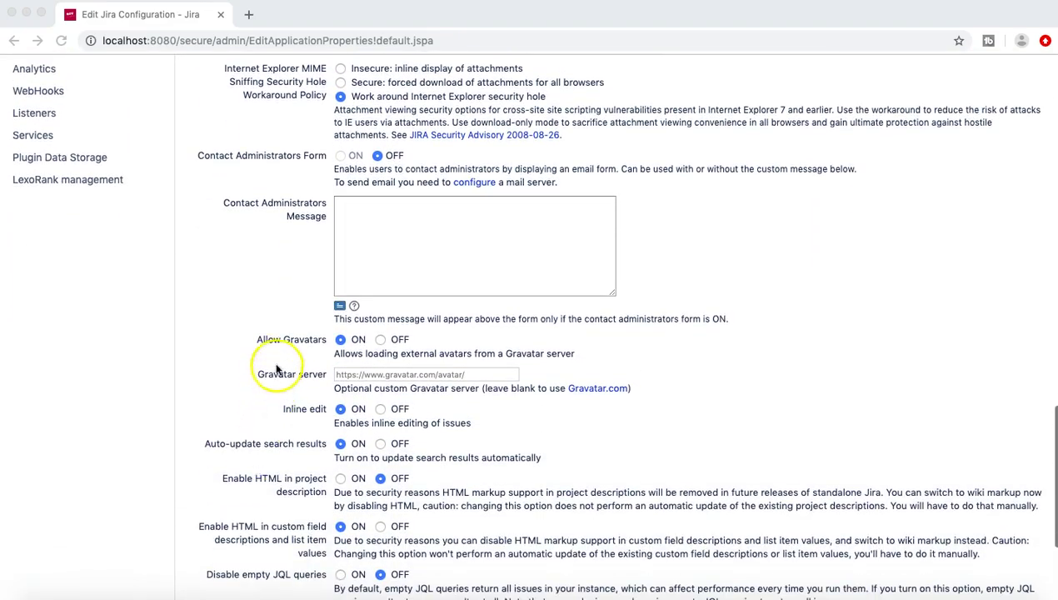
{"action": "scroll", "coordinate": [265, 368], "scroll_direction": "down", "scroll_amount": 5}
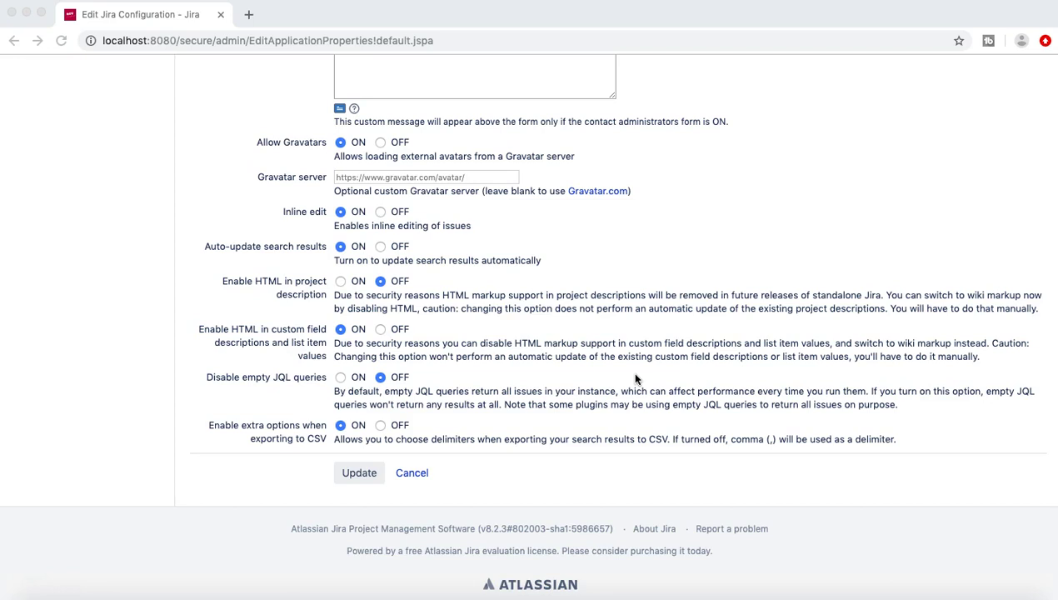
Step: Return to the Internationalisation section and check which choices the Default language setting offers, without changing the selection
{"action": "scroll", "coordinate": [479, 290], "scroll_direction": "up", "scroll_amount": 5}
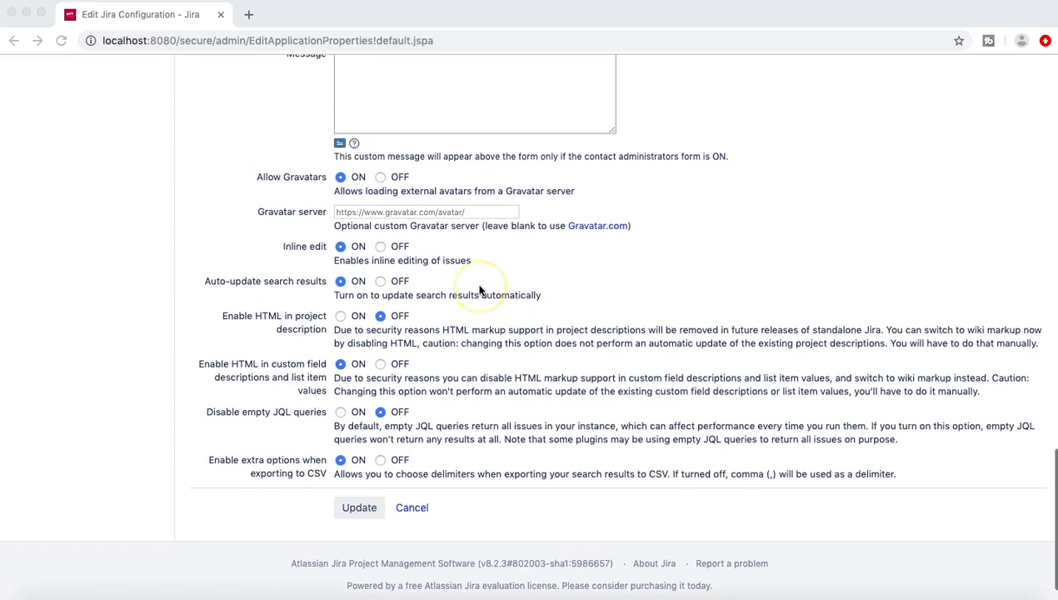
{"action": "scroll", "coordinate": [479, 290], "scroll_direction": "up", "scroll_amount": 8}
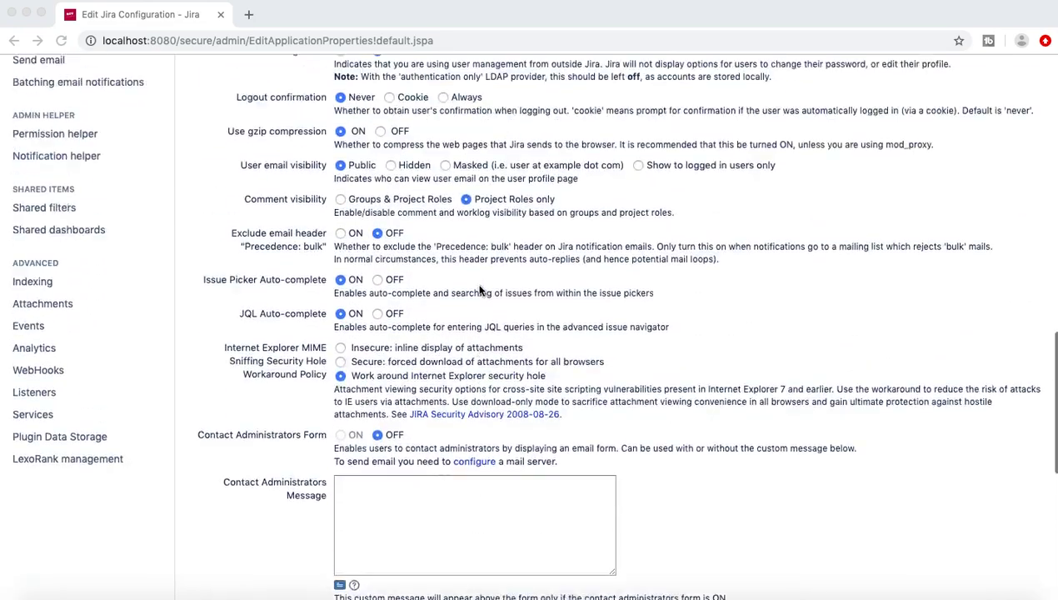
{"action": "scroll", "coordinate": [479, 290], "scroll_direction": "up", "scroll_amount": 1}
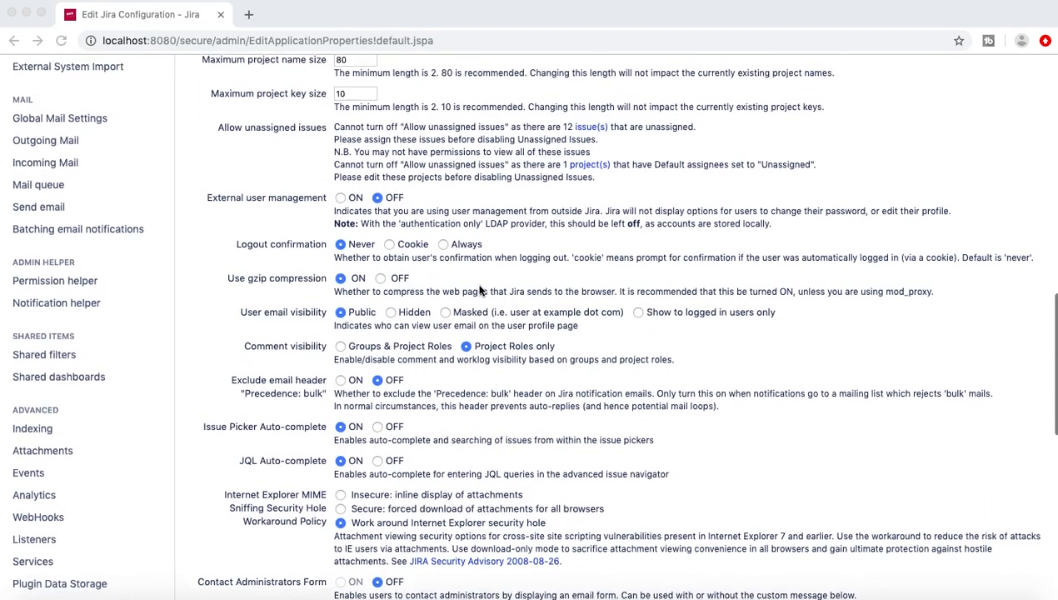
{"action": "scroll", "coordinate": [260, 301], "scroll_direction": "up", "scroll_amount": 2}
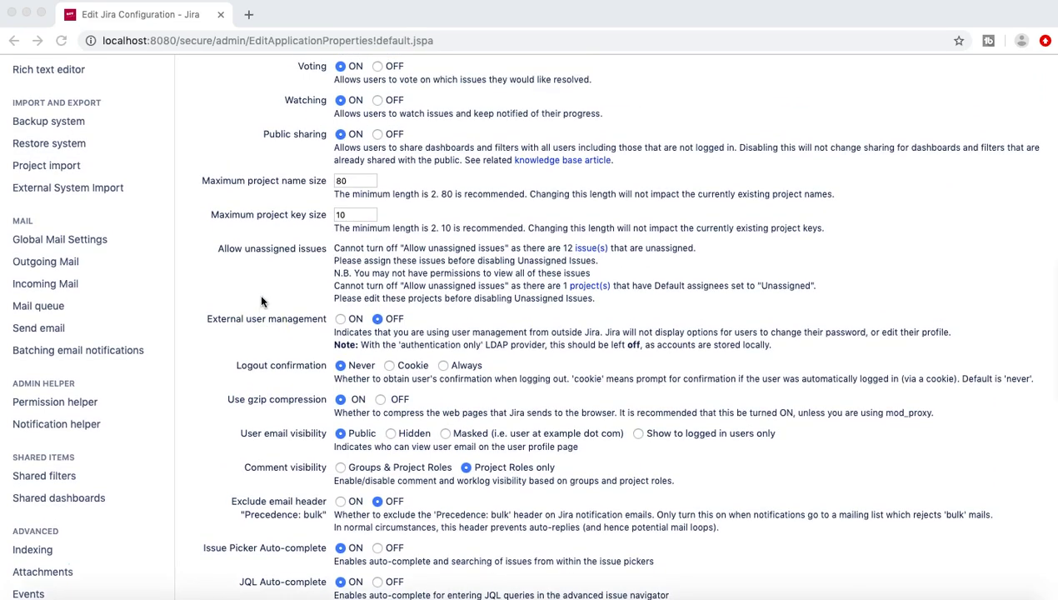
{"action": "scroll", "coordinate": [261, 301], "scroll_direction": "up", "scroll_amount": 2}
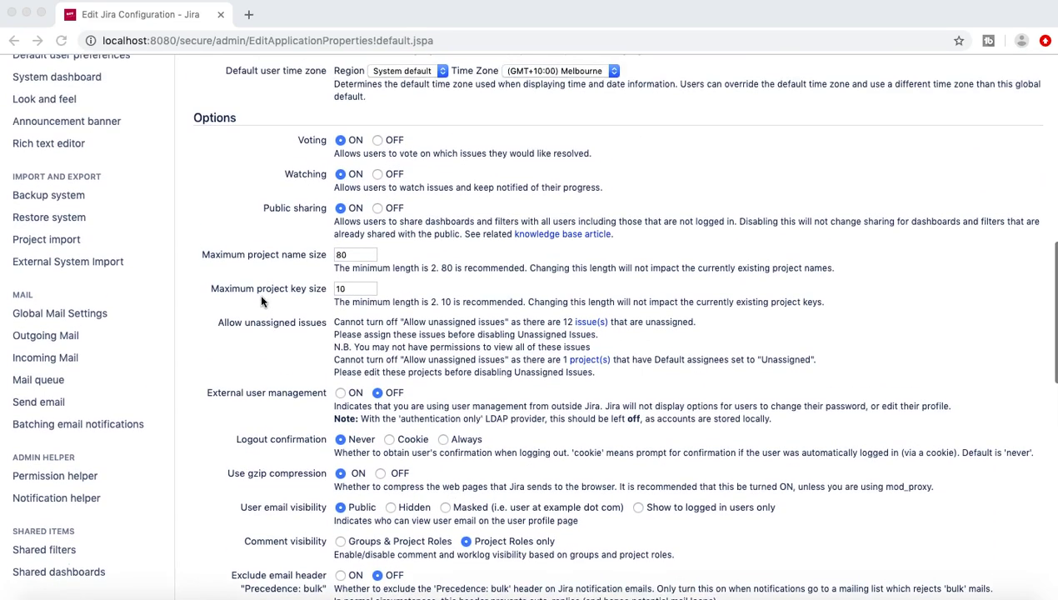
{"action": "scroll", "coordinate": [261, 301], "scroll_direction": "up", "scroll_amount": 1}
{"action": "scroll", "coordinate": [261, 301], "scroll_direction": "up", "scroll_amount": 4}
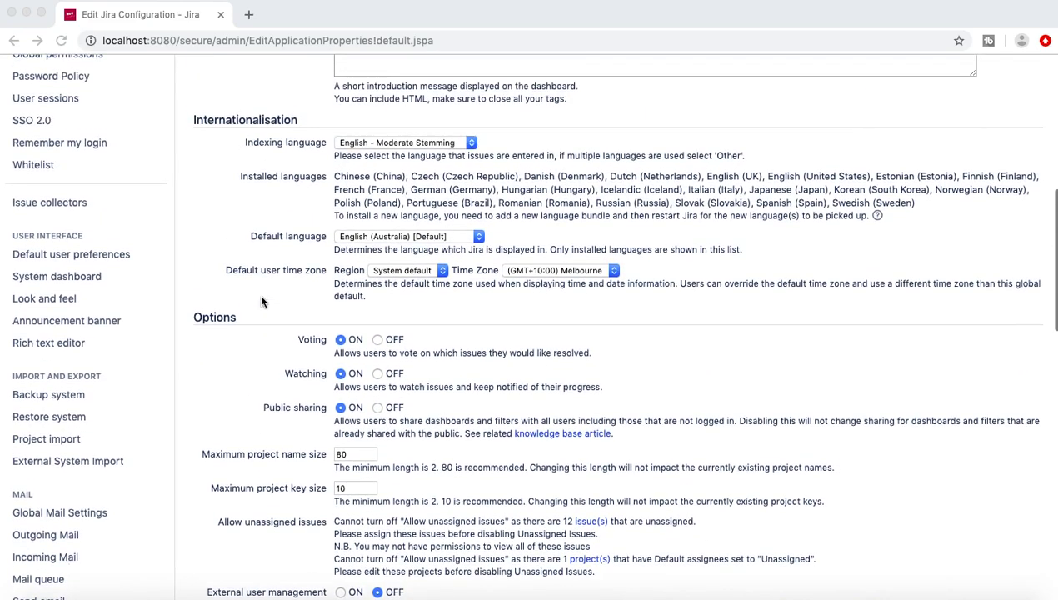
{"action": "scroll", "coordinate": [261, 301], "scroll_direction": "up", "scroll_amount": 1}
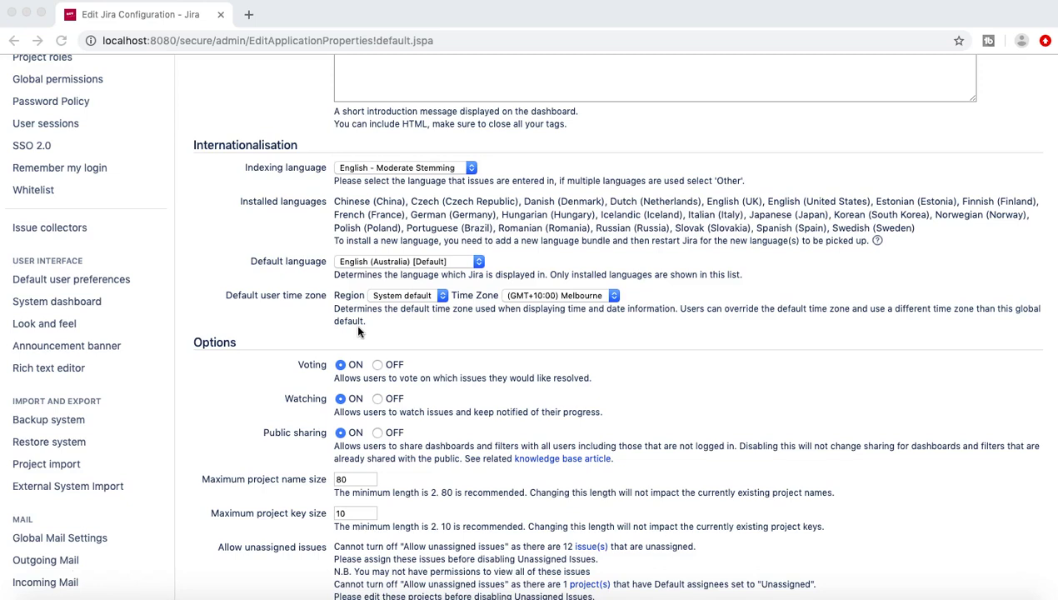
{"action": "left_click", "coordinate": [445, 264]}
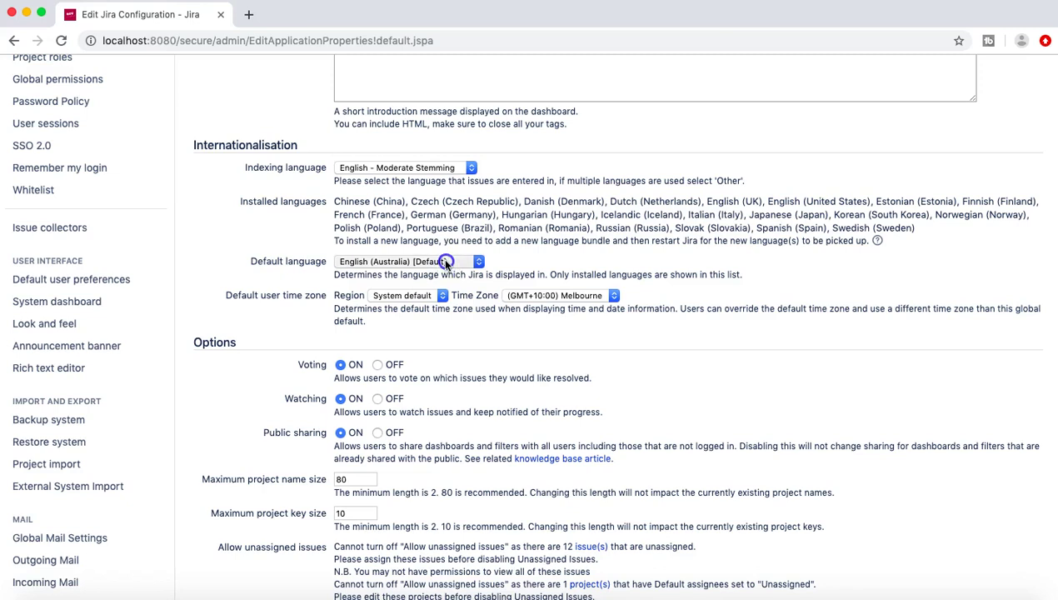
{"action": "left_click", "coordinate": [445, 263]}
{"action": "left_click", "coordinate": [570, 259]}
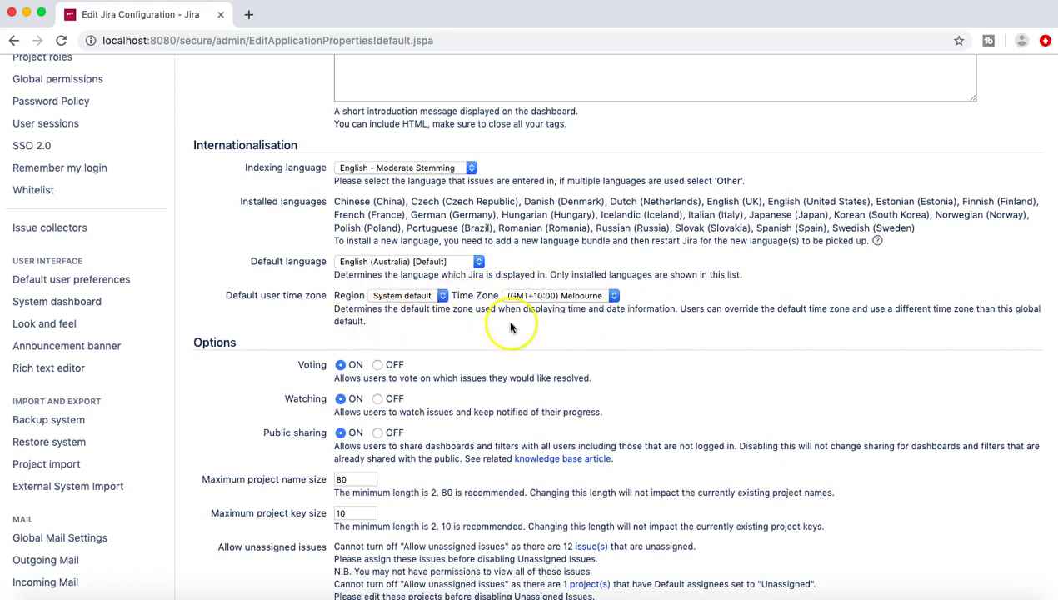
Step: Look over the whole configuration form once more, from the application title to the final CSV export option
{"action": "scroll", "coordinate": [511, 328], "scroll_direction": "up", "scroll_amount": 10}
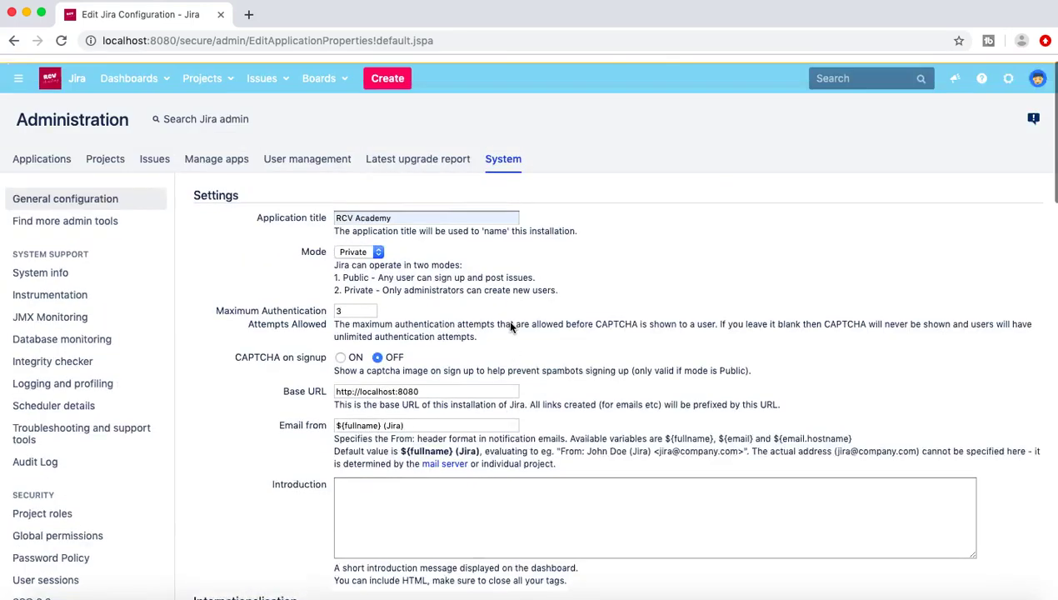
{"action": "scroll", "coordinate": [511, 327], "scroll_direction": "down", "scroll_amount": 1}
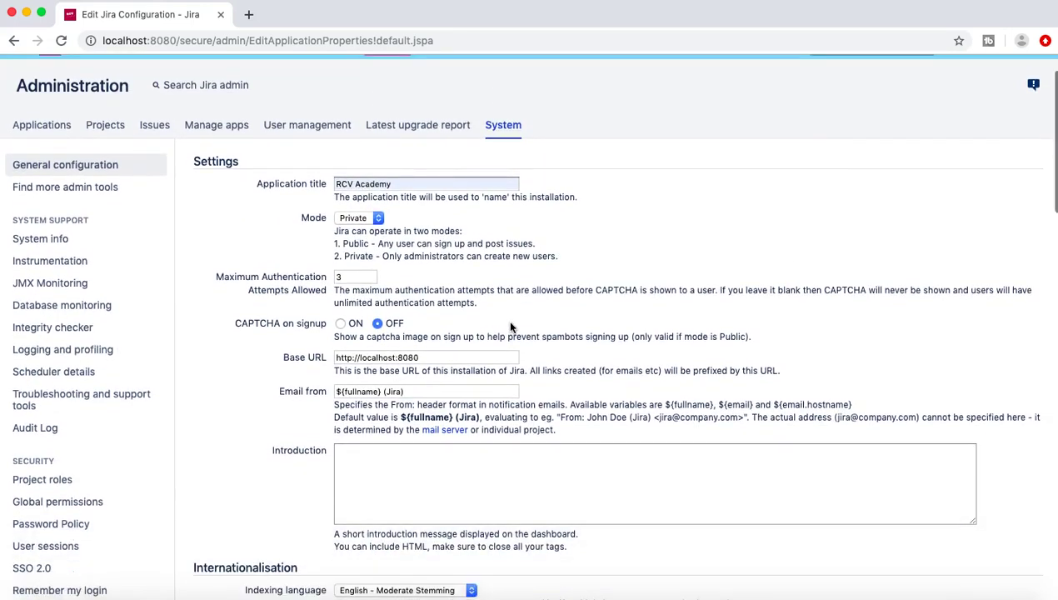
{"action": "scroll", "coordinate": [510, 327], "scroll_direction": "down", "scroll_amount": 3}
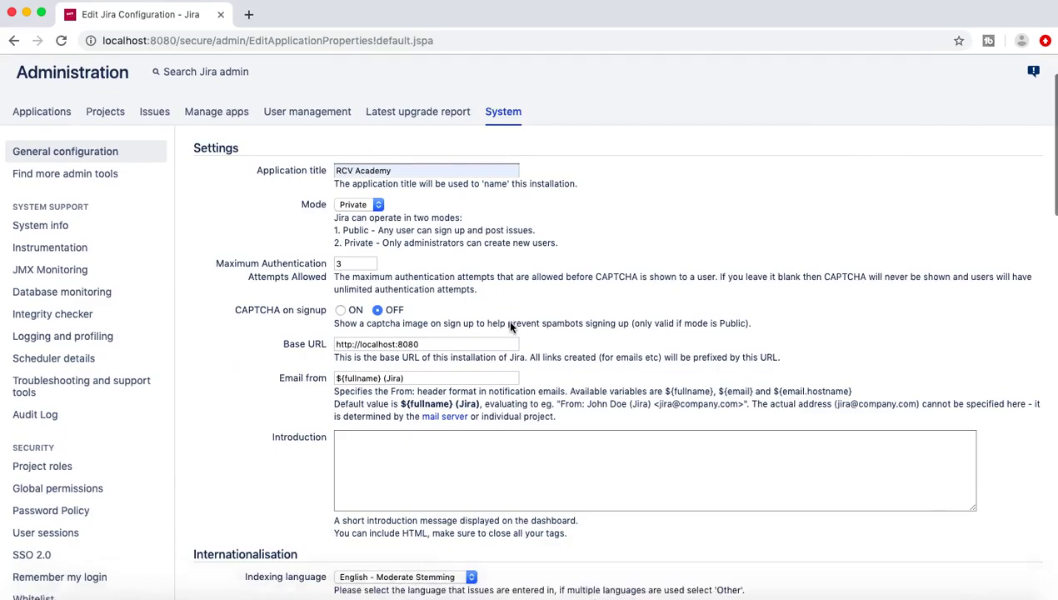
{"action": "scroll", "coordinate": [511, 328], "scroll_direction": "up", "scroll_amount": 4}
{"action": "scroll", "coordinate": [511, 328], "scroll_direction": "down", "scroll_amount": 1}
{"action": "scroll", "coordinate": [511, 327], "scroll_direction": "down", "scroll_amount": 20}
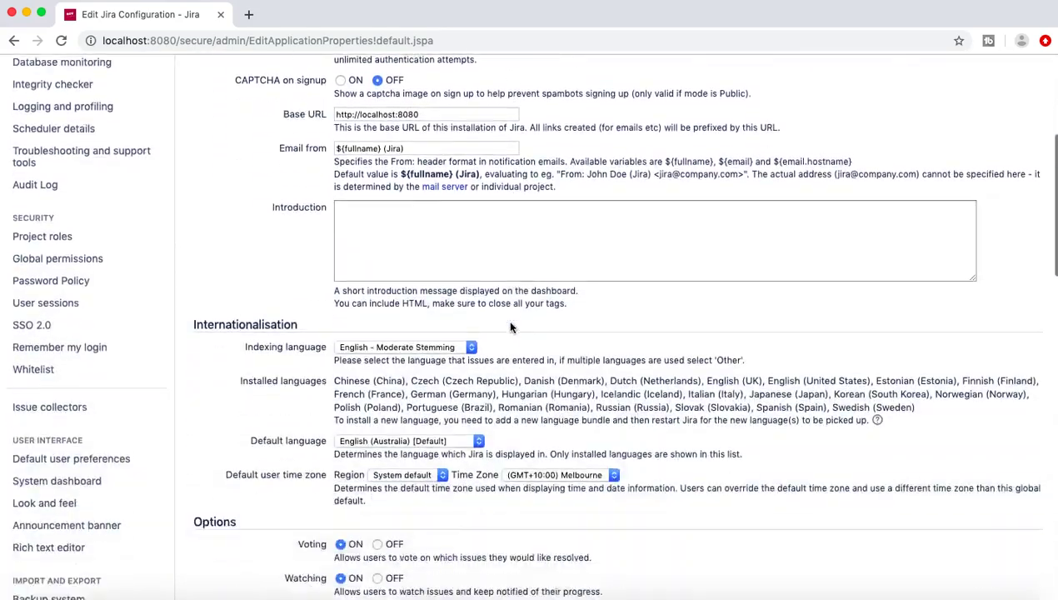
{"action": "scroll", "coordinate": [511, 327], "scroll_direction": "down", "scroll_amount": 7}
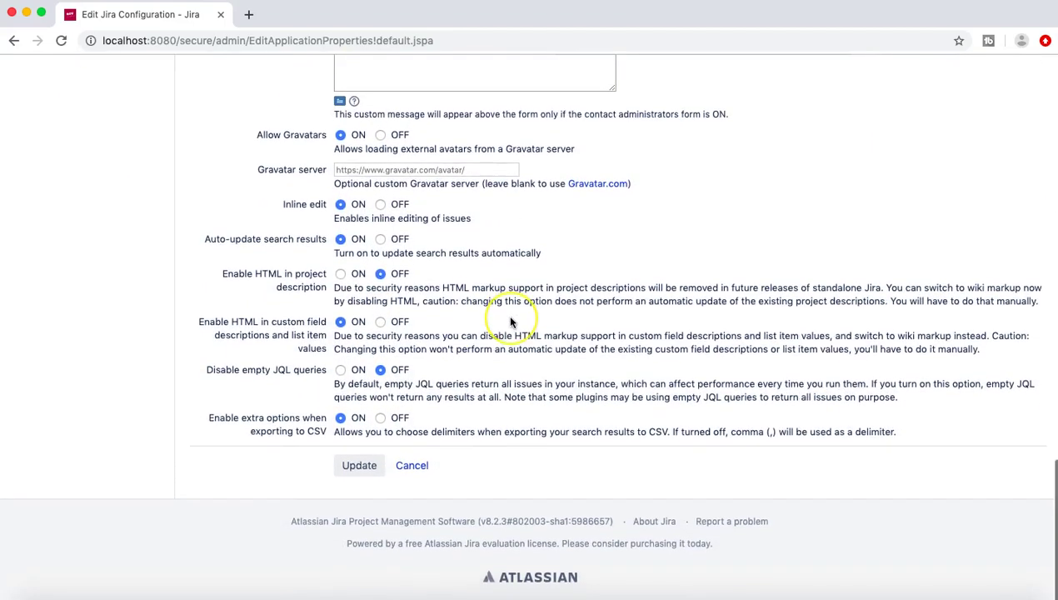
{"action": "scroll", "coordinate": [511, 325], "scroll_direction": "up", "scroll_amount": 4}
{"action": "scroll", "coordinate": [511, 322], "scroll_direction": "down", "scroll_amount": 4}
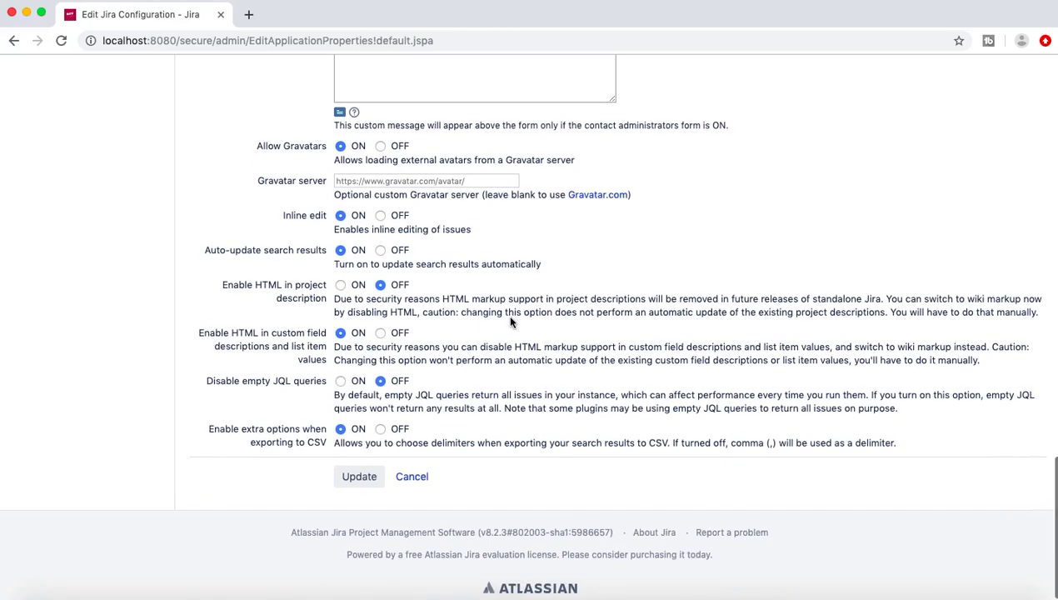
{"action": "scroll", "coordinate": [511, 323], "scroll_direction": "up", "scroll_amount": 3}
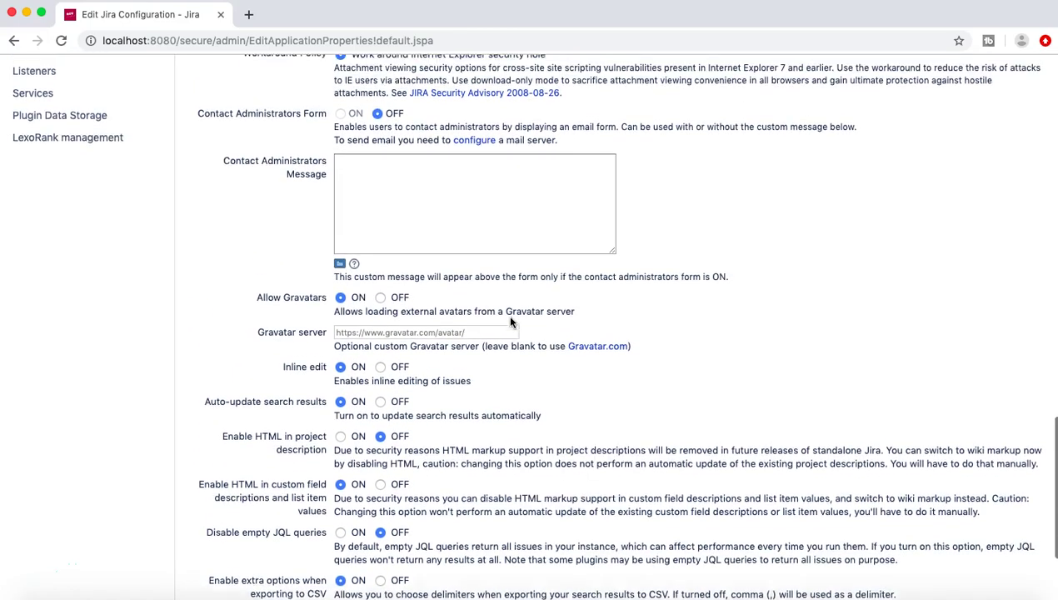
{"action": "scroll", "coordinate": [511, 323], "scroll_direction": "down", "scroll_amount": 1}
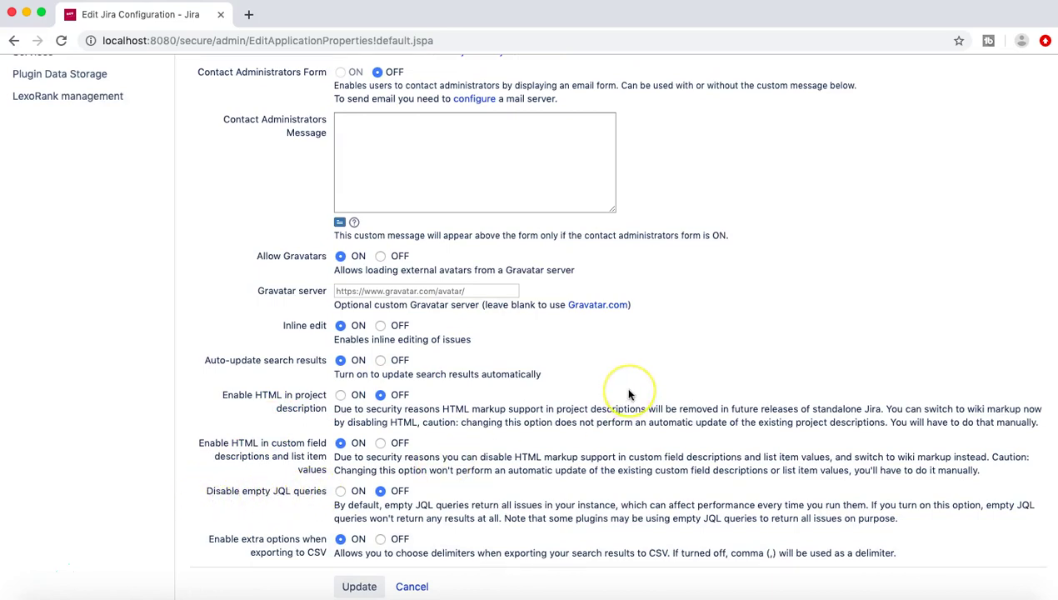
{"action": "scroll", "coordinate": [626, 398], "scroll_direction": "up", "scroll_amount": 10}
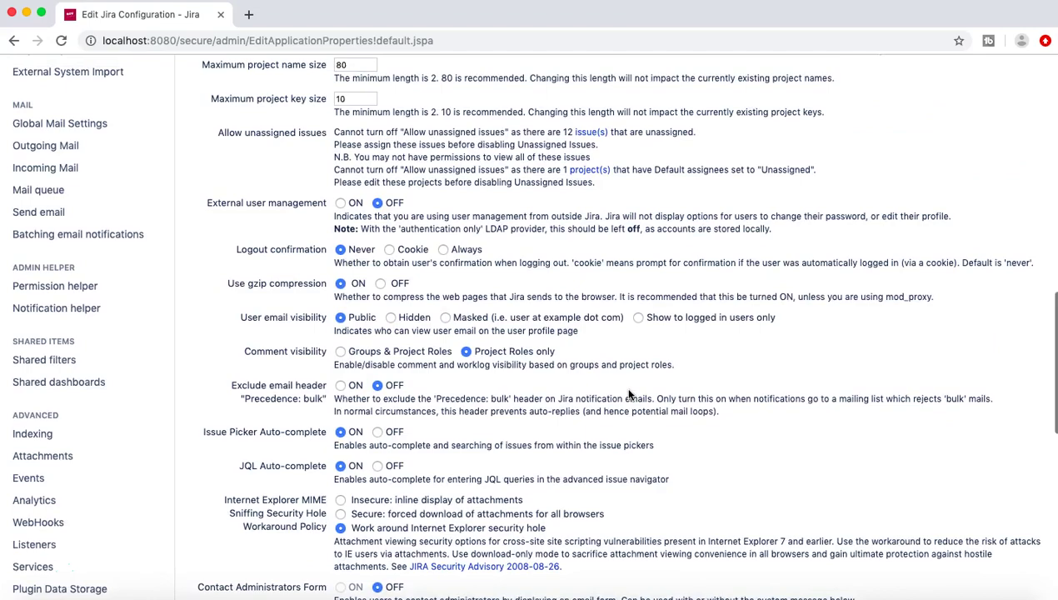
{"action": "scroll", "coordinate": [629, 394], "scroll_direction": "up", "scroll_amount": 15}
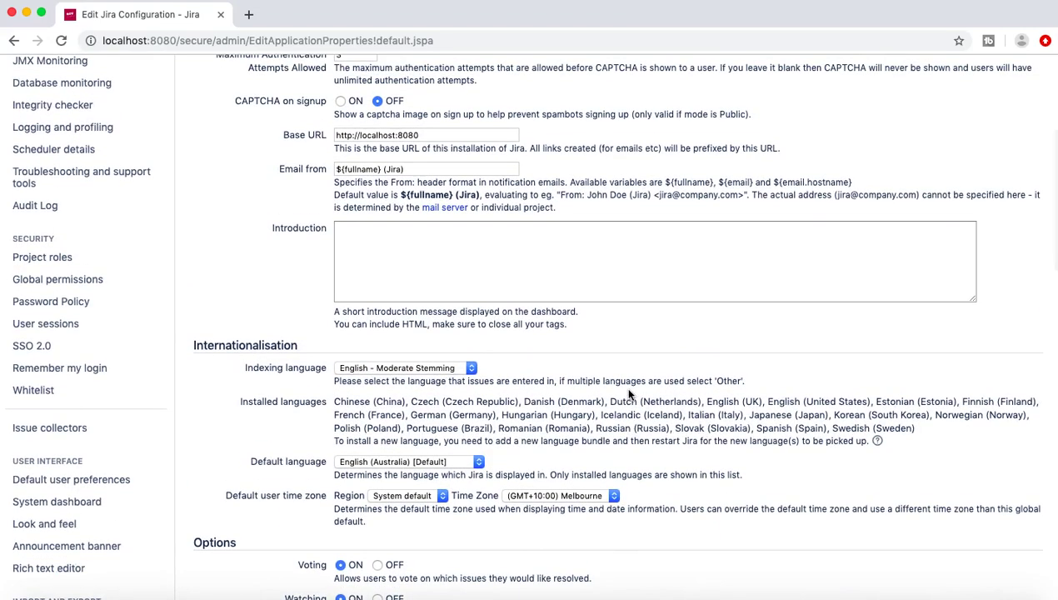